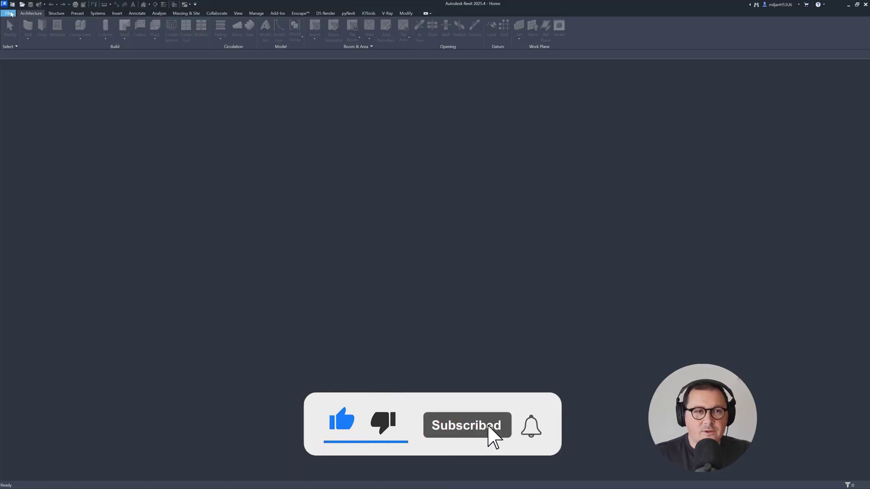
Create a new project, open its default 3D view and place that view's tab ahead of the L1 plan.
click(9, 13)
mouse_move(25, 41)
click(62, 50)
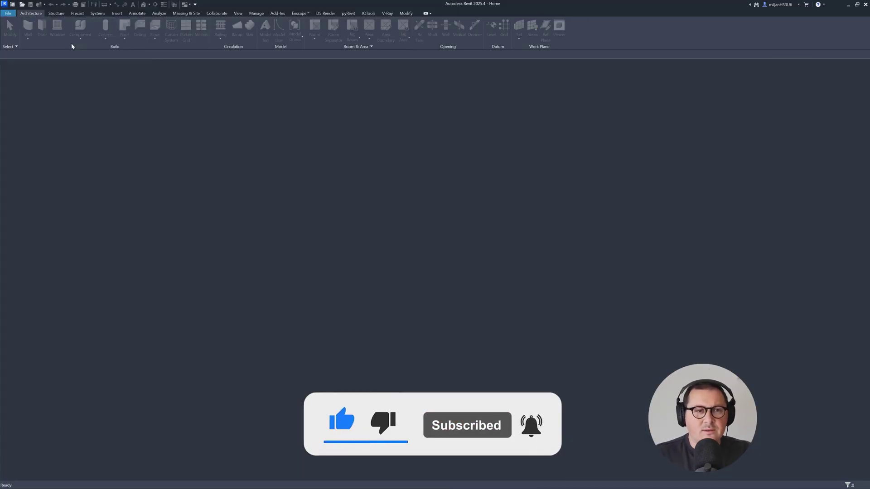
click(412, 272)
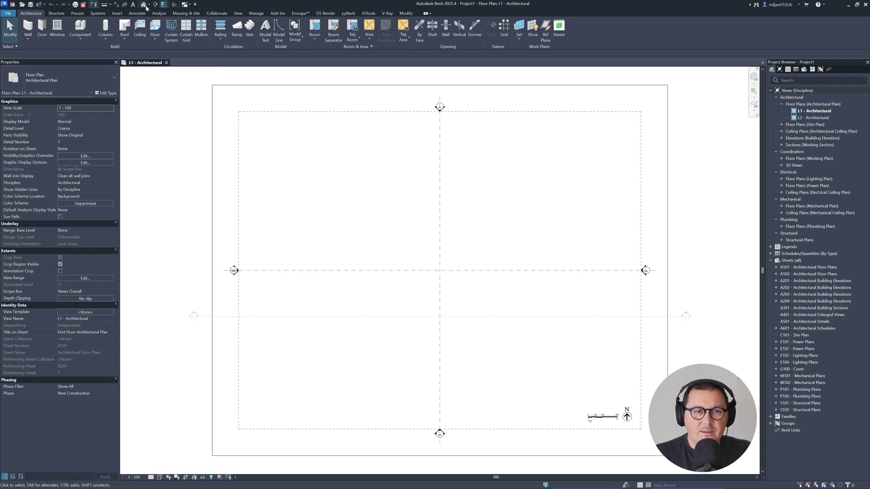
click(143, 5)
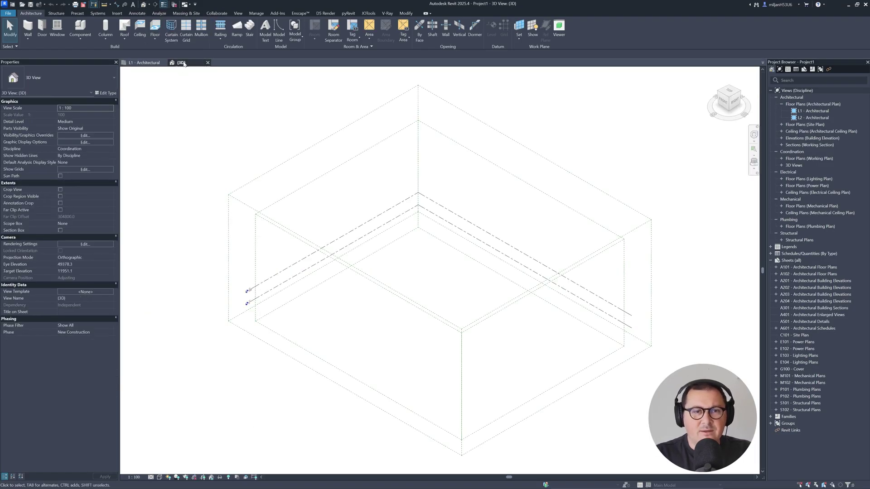
drag(161, 63, 181, 69)
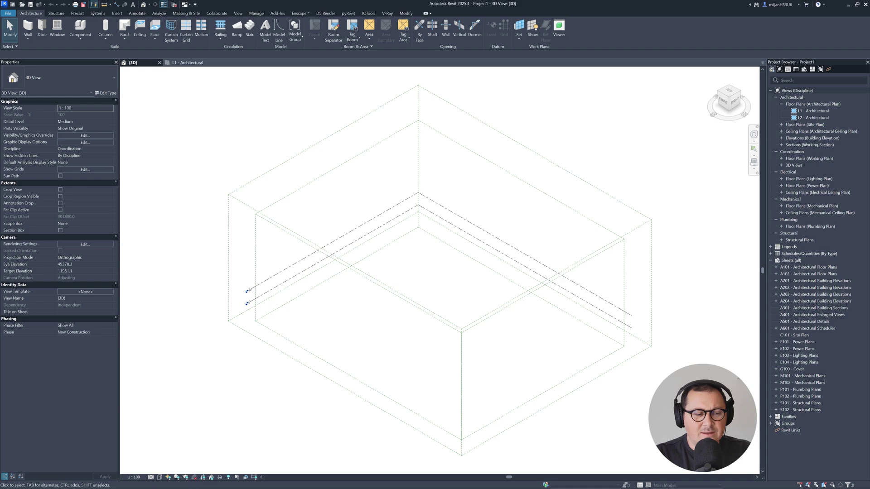
Switch to the reference photo 01.jpg, trace the roof's ridge and wavy eave curves on a screen capture, then discard it and return to Revit.
key(alt+Tab)
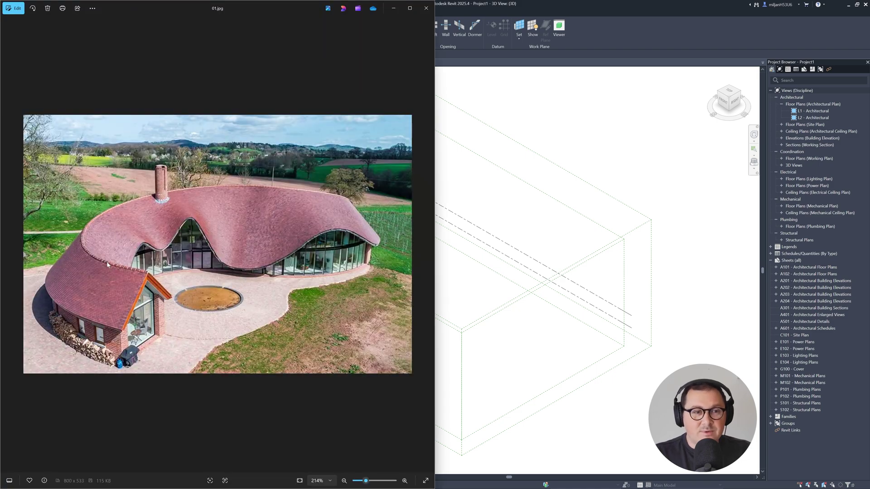
key(Print)
drag(13, 104, 422, 392)
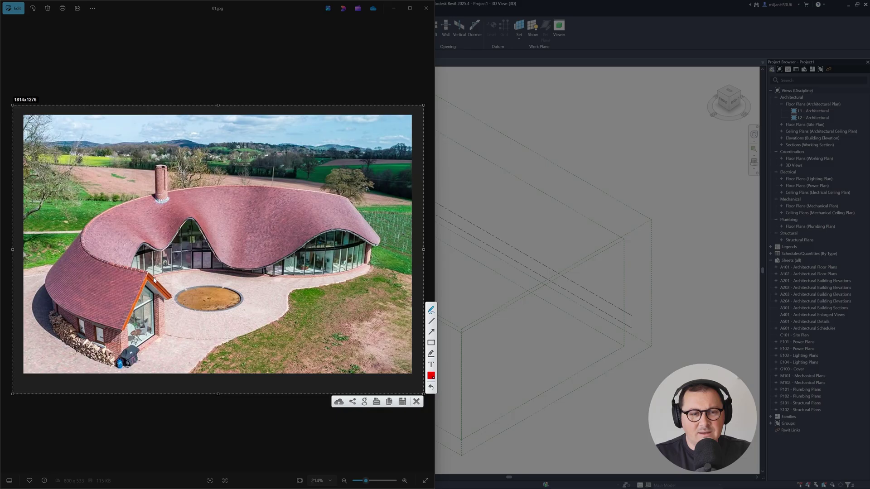
drag(153, 279, 133, 270)
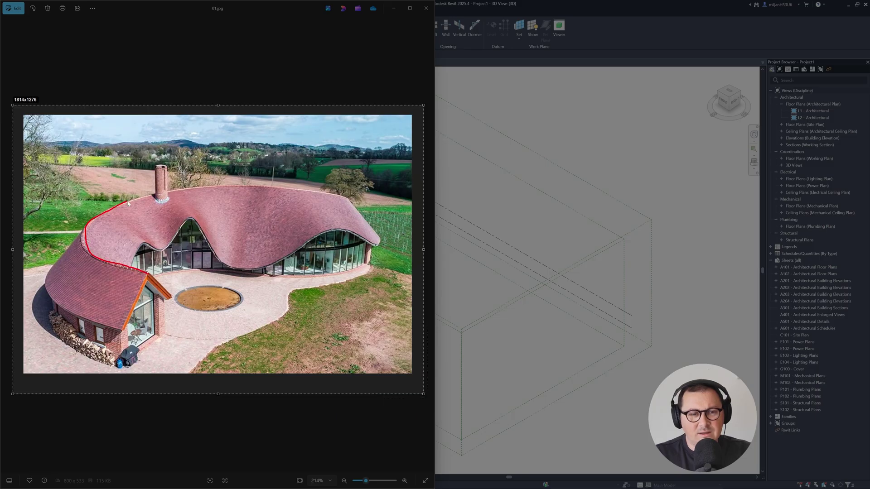
drag(255, 187, 257, 185)
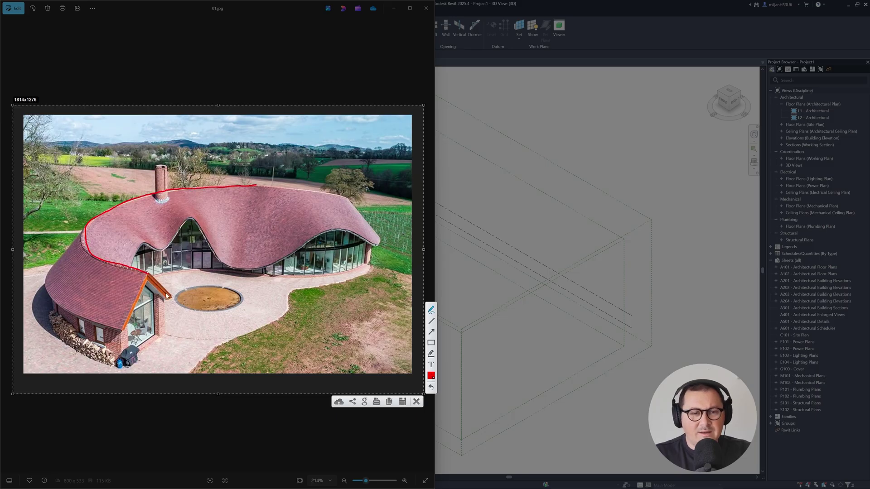
drag(166, 296, 166, 299)
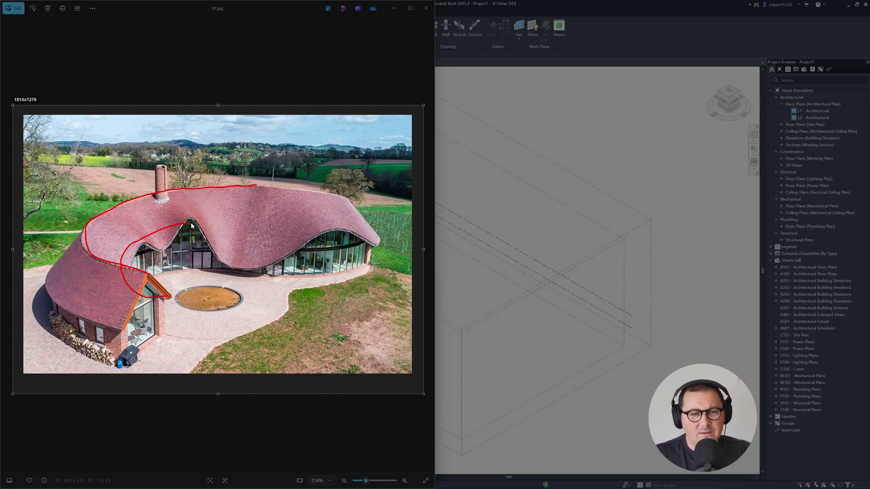
mouse_move(240, 231)
mouse_down()
mouse_move(235, 267)
mouse_move(246, 262)
mouse_up()
drag(228, 264, 245, 263)
drag(191, 220, 189, 221)
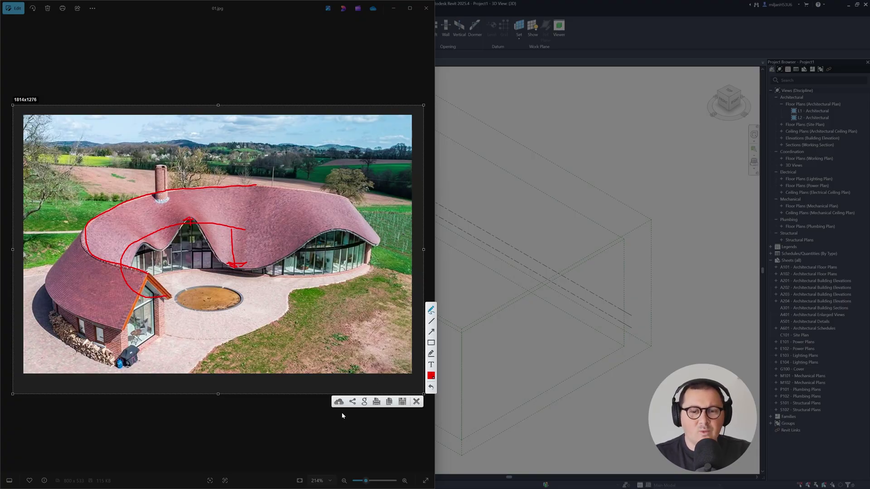
click(417, 401)
click(654, 34)
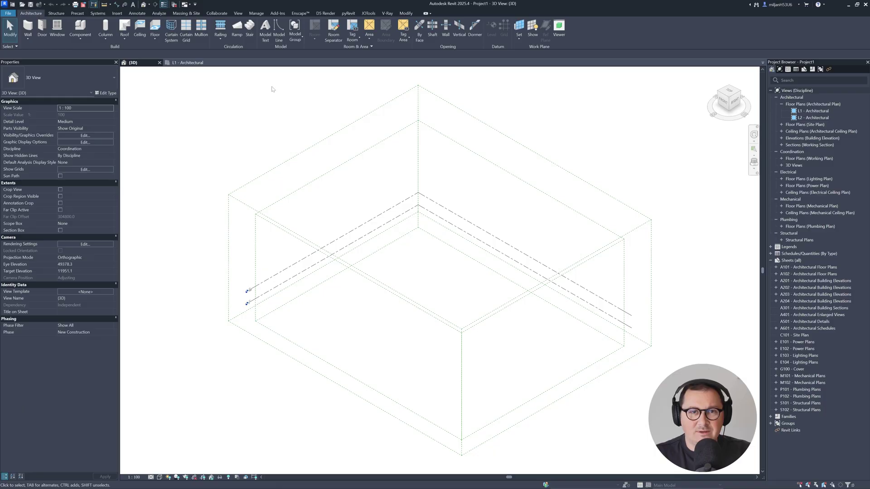
In the L2 - Architectural plan, draw a 30000 mm wide semicircular detail arc in the AIE line style, starting at the reference planes' intersection.
double_click(814, 111)
click(814, 118)
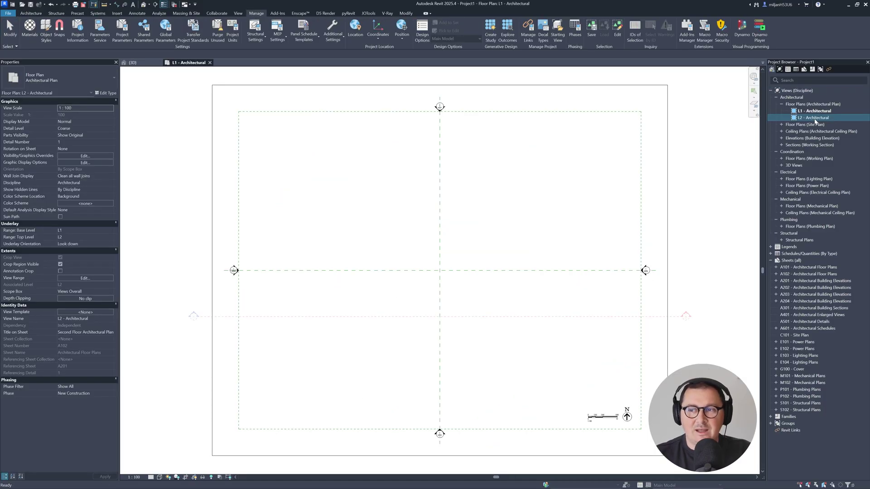
double_click(814, 118)
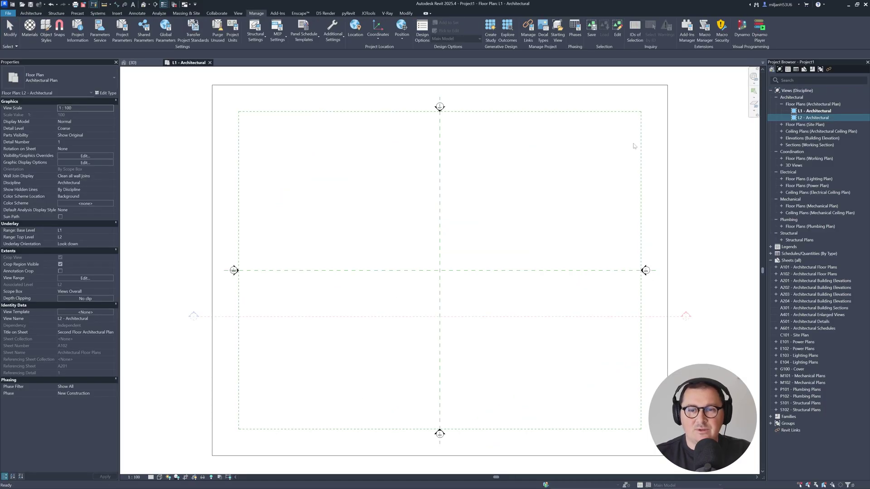
click(139, 14)
click(200, 32)
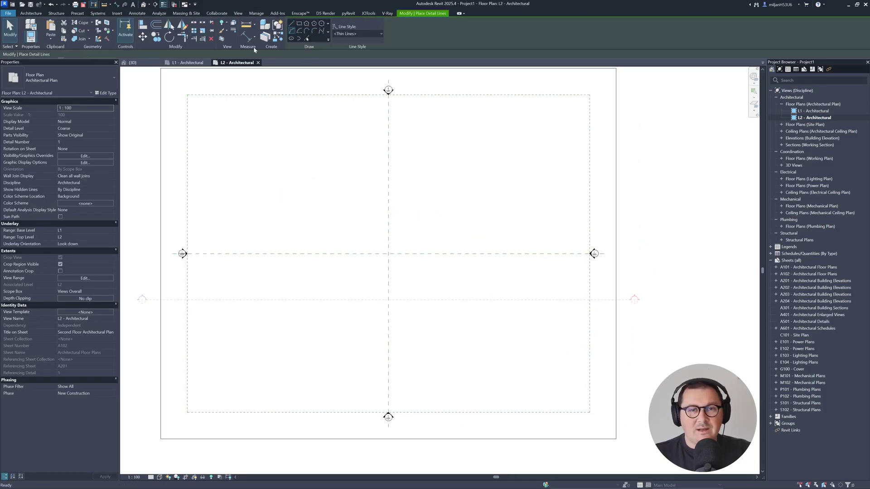
click(367, 34)
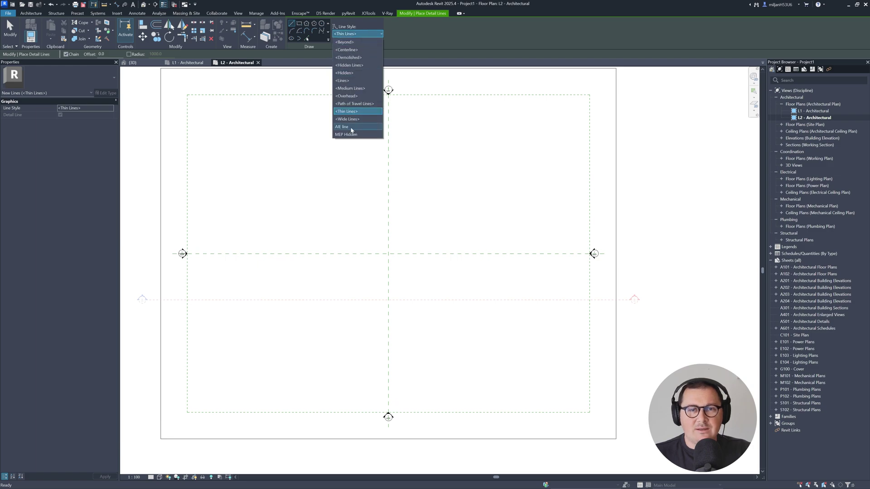
click(351, 128)
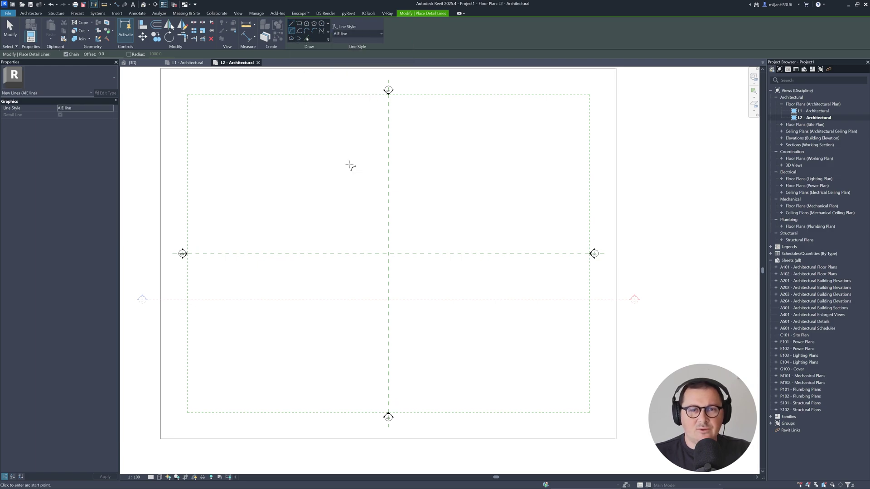
click(389, 254)
text(3)
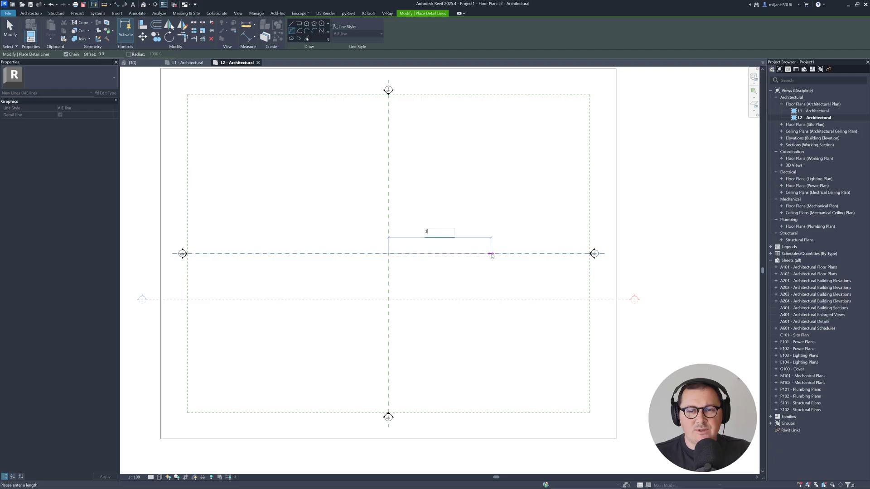
text(0000)
key(Return)
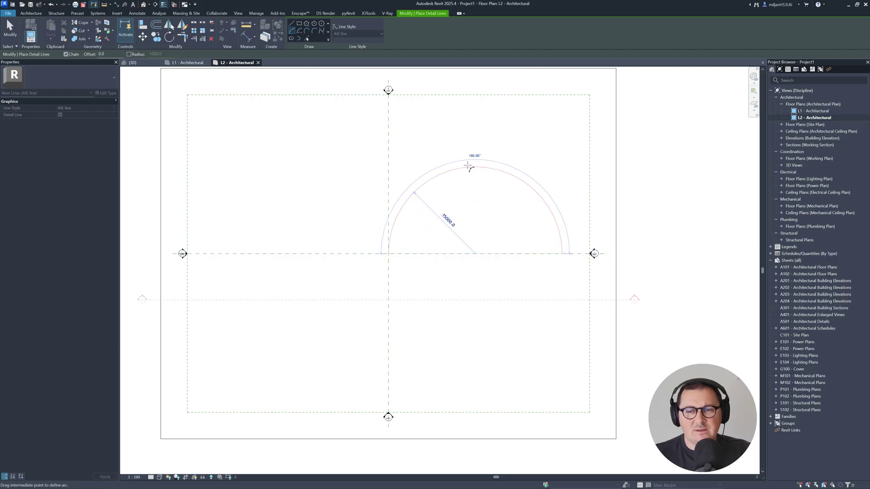
click(473, 167)
Add a concentric inner detail arc by picking the semicircle with a 5000 mm inward offset.
click(306, 39)
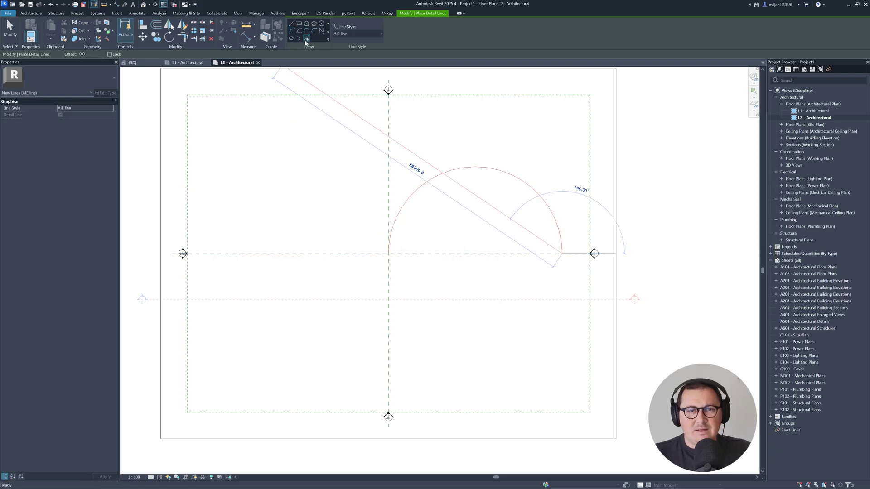
double_click(81, 54)
text(5000)
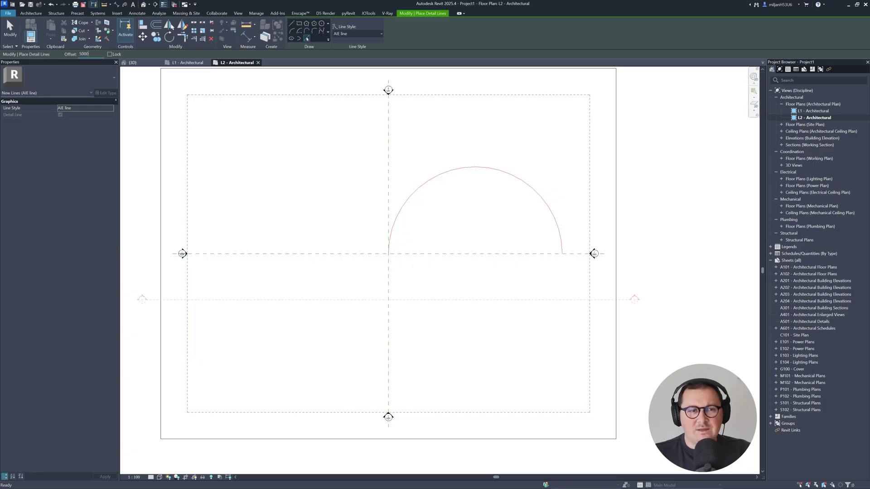
key(Return)
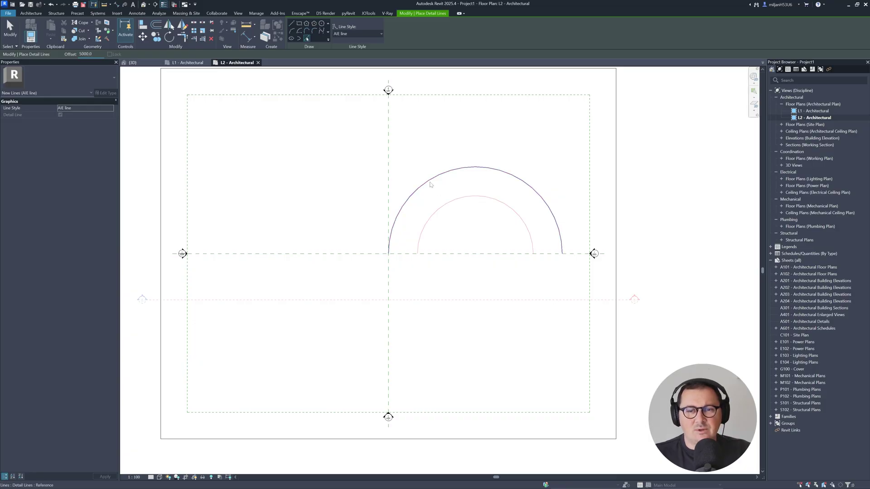
click(435, 190)
click(10, 28)
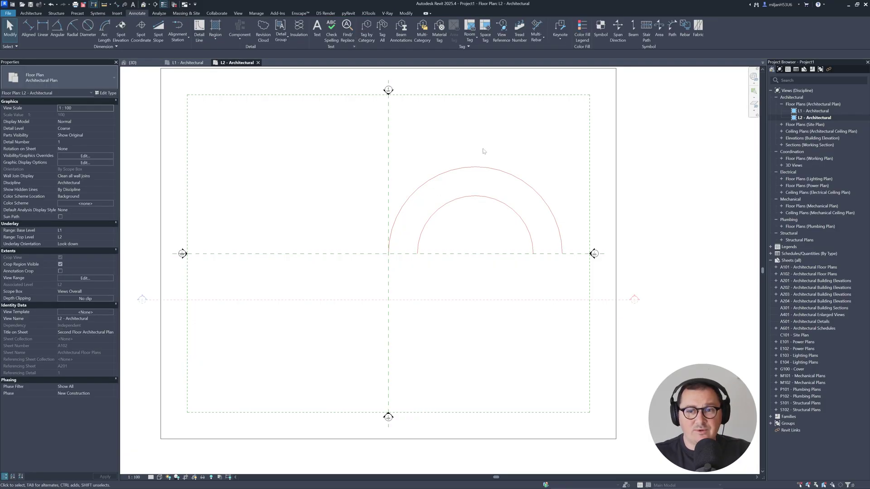
Copy both arcs from the L2 plan and paste them into the L1 - Architectural plan, aligned to the current view.
drag(481, 146, 459, 222)
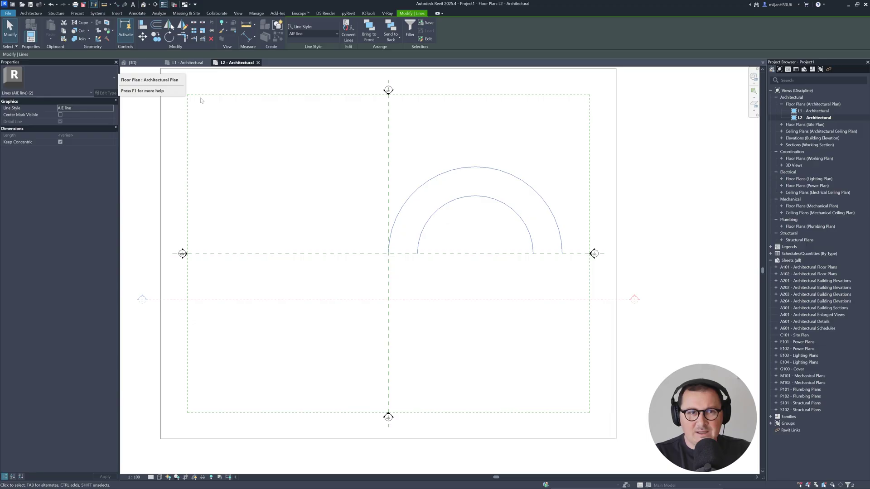
click(63, 31)
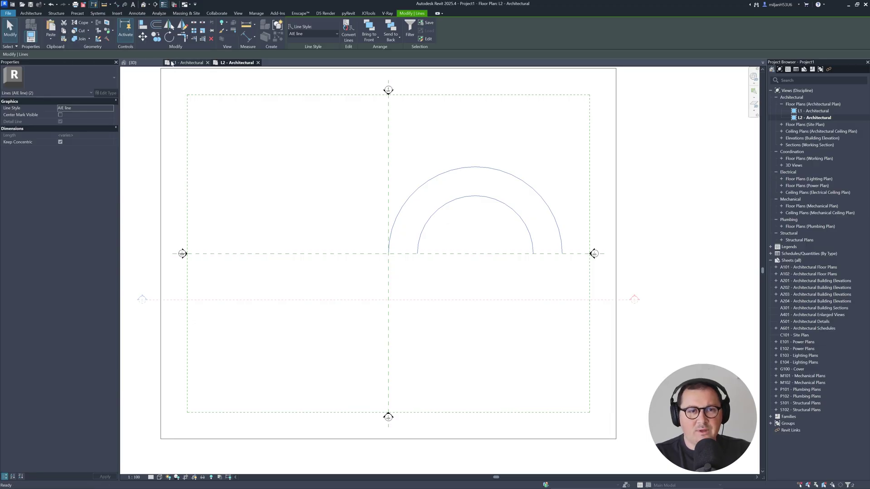
key(ctrl+Tab)
click(51, 40)
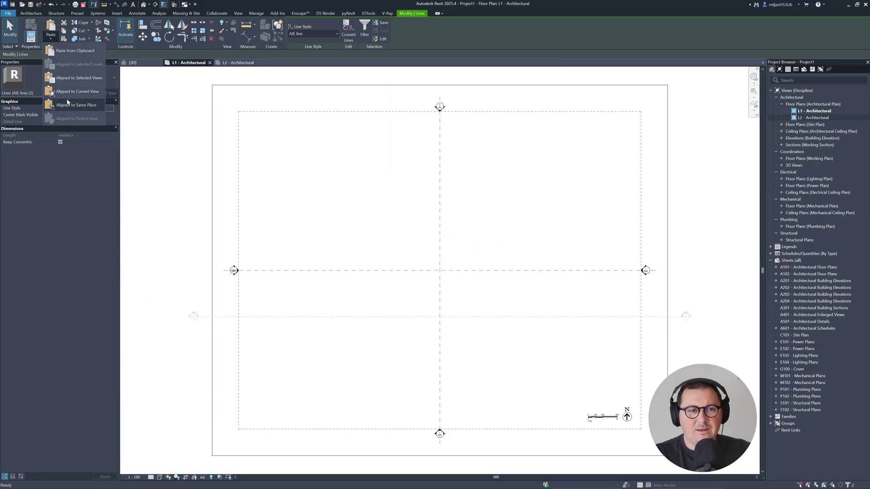
click(67, 93)
click(260, 143)
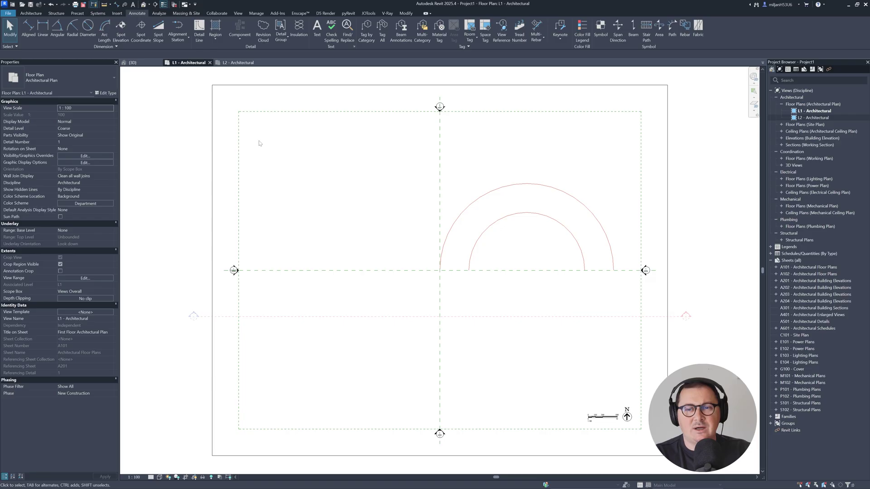
Return to the L2 - Architectural plan by way of the 3D view and start a new in-place mass.
click(132, 63)
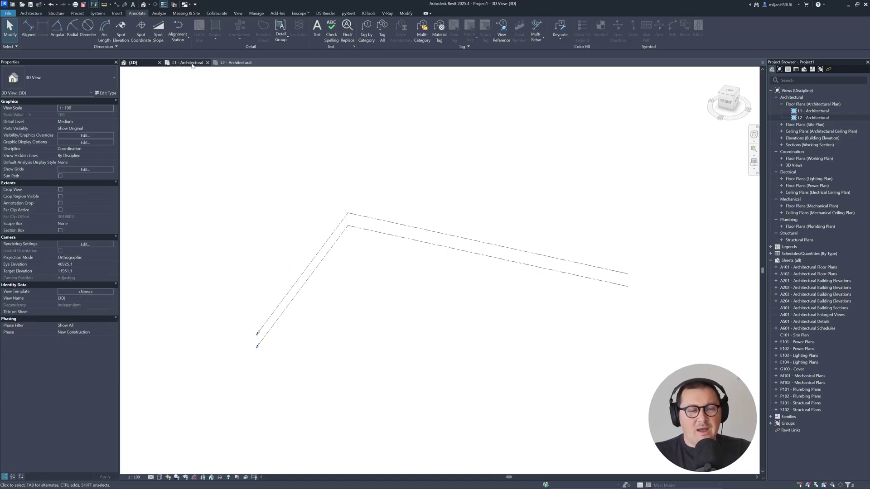
click(235, 63)
middle_drag(366, 227, 274, 239)
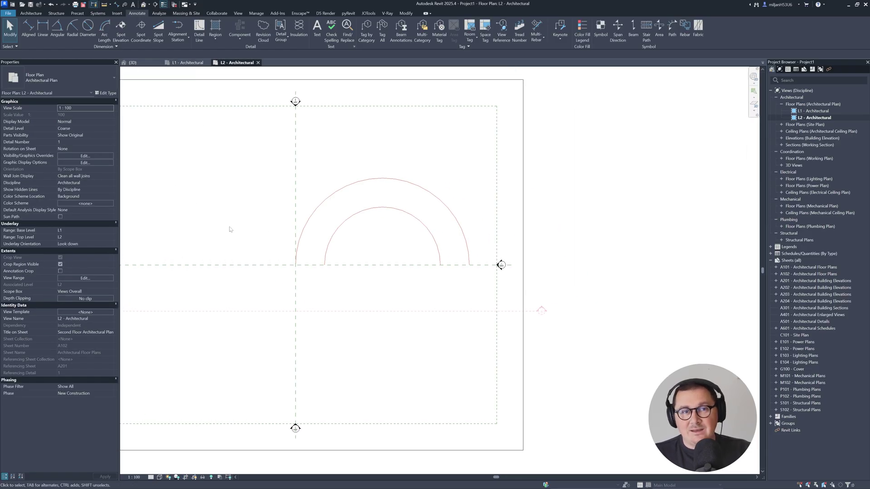
click(187, 14)
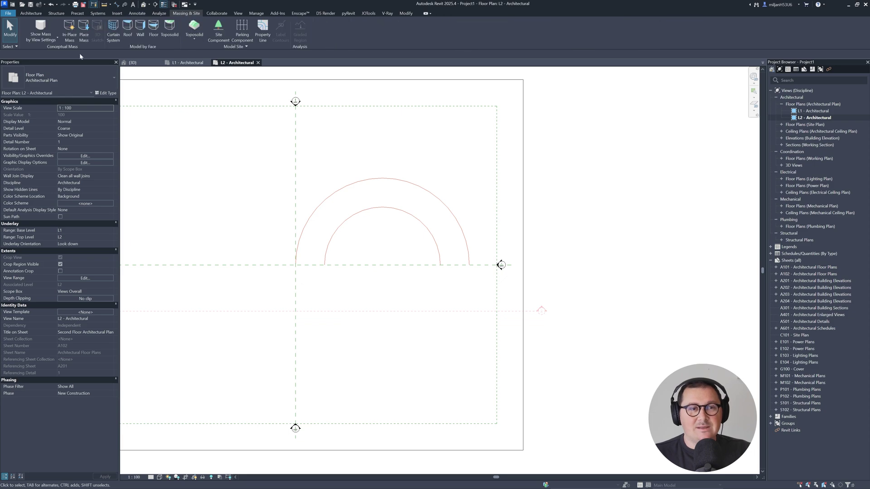
click(70, 27)
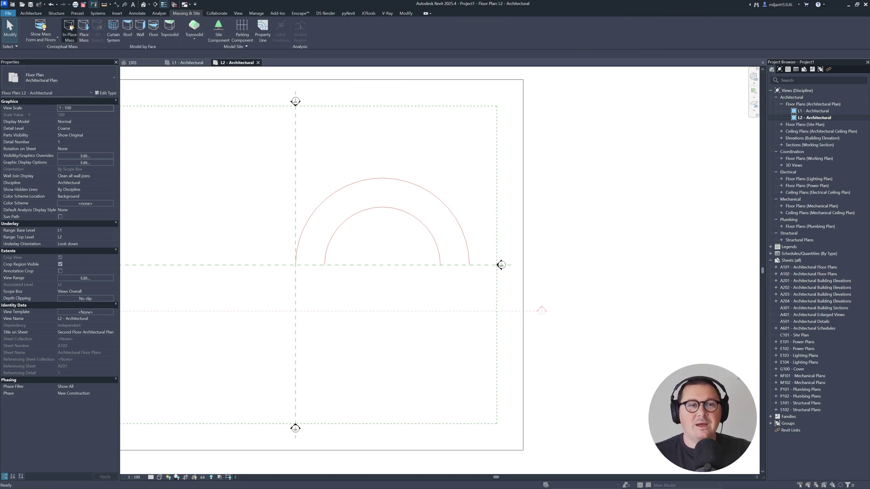
click(382, 125)
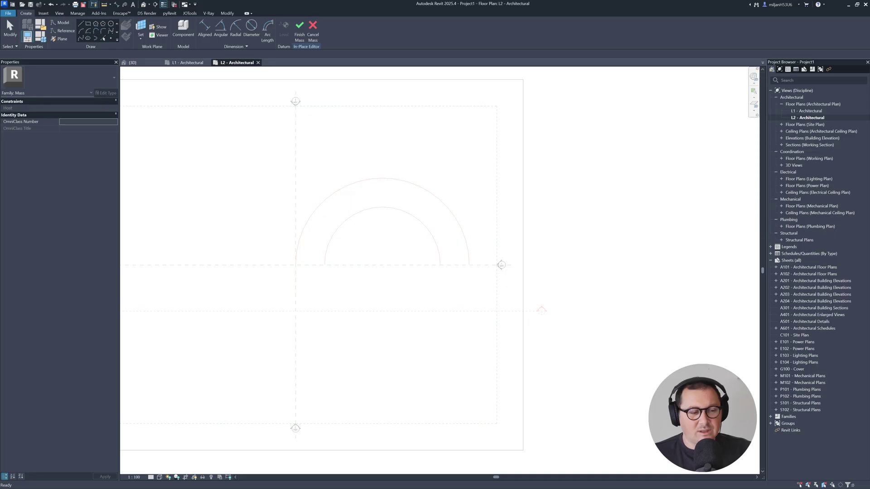
Check the reference photo and trace the outer guideline on L2 with a 180° Start-End-Radius model arc of 15000 mm radius.
key(alt+Tab)
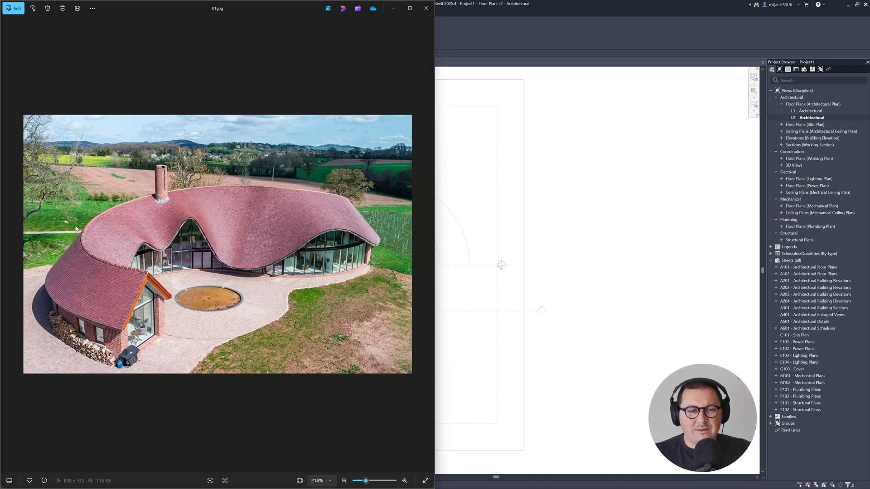
key(alt+Tab)
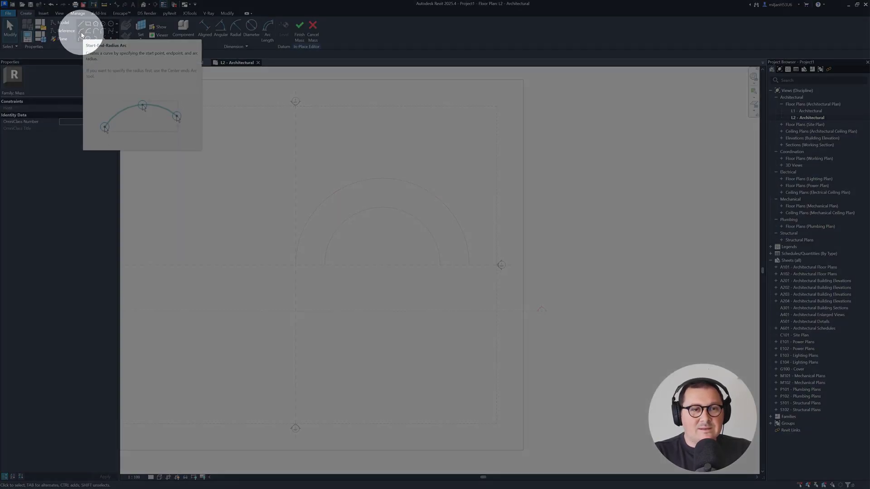
click(82, 35)
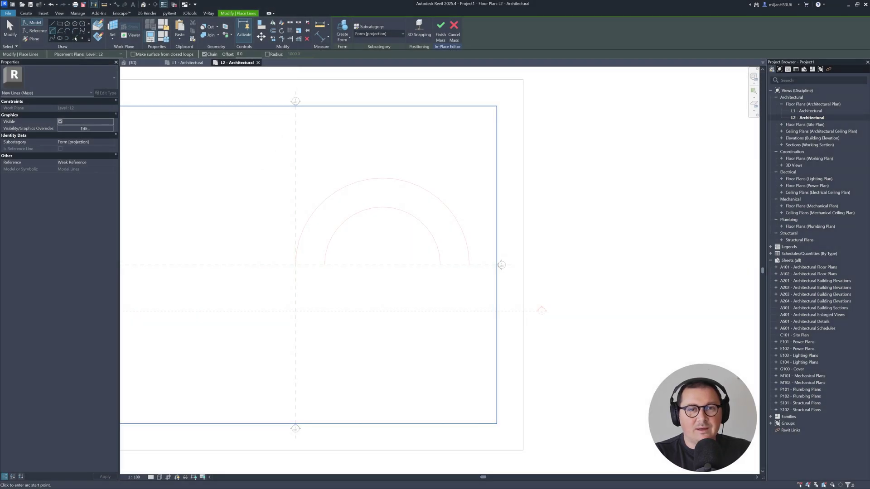
click(295, 265)
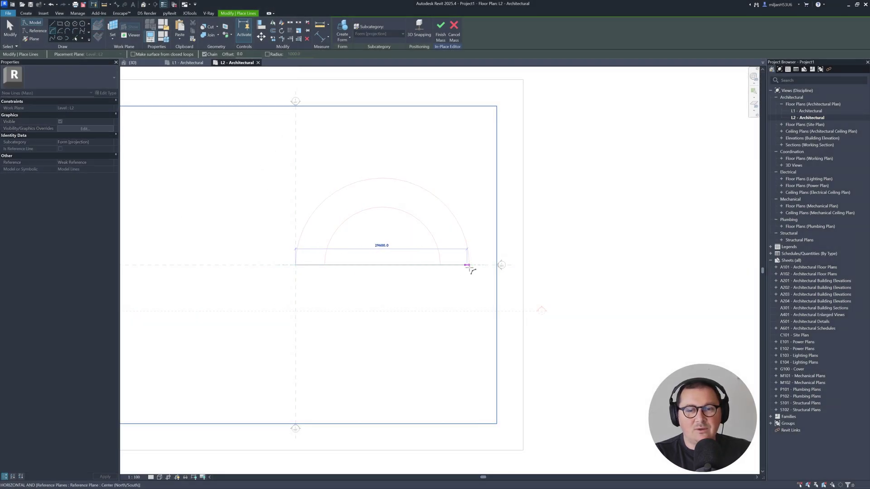
click(469, 265)
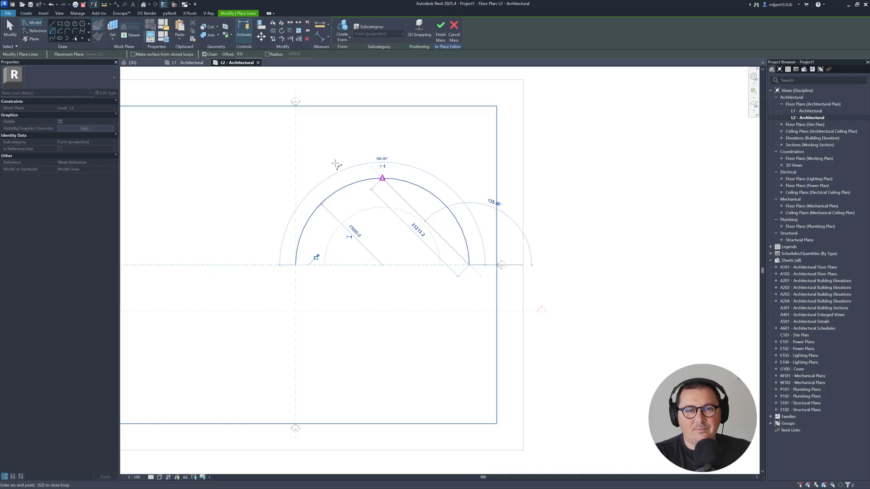
key(Escape)
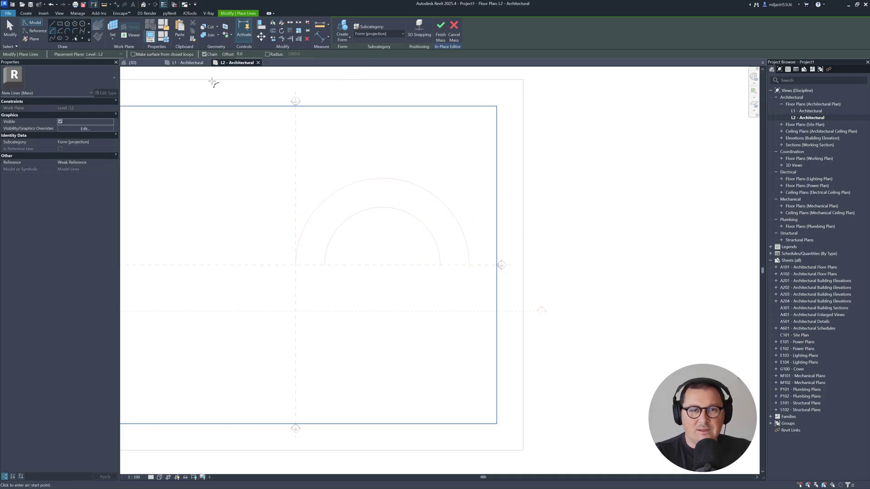
In the L1 - Architectural plan, draw a Spline Through Points along the inner guideline arc, placing 14 points from end to end.
click(185, 63)
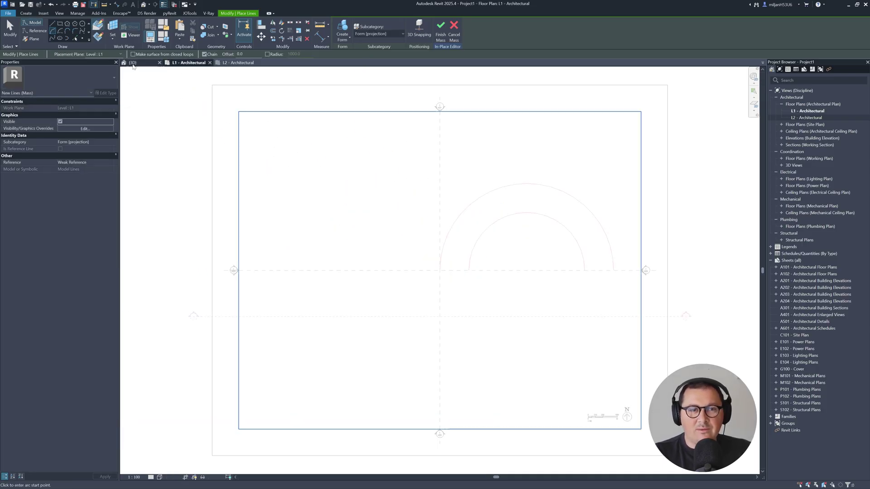
middle_drag(398, 268, 287, 278)
scroll(520, 237, up, 3)
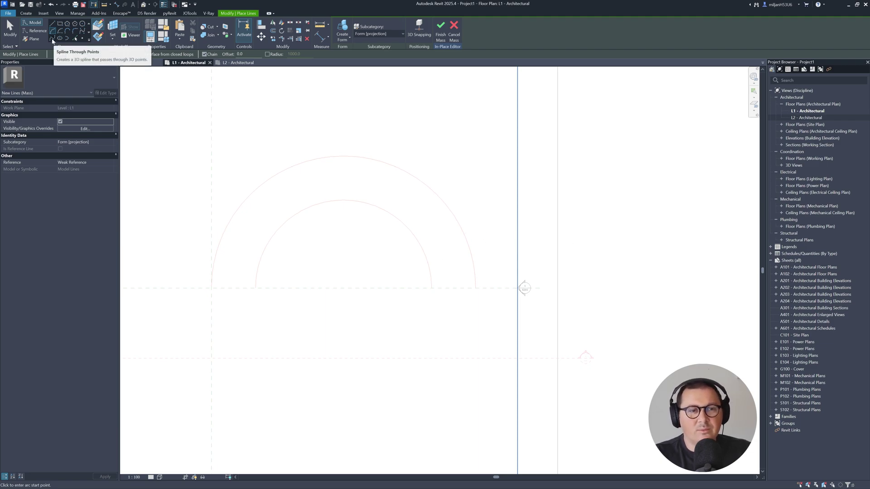
click(52, 39)
scroll(281, 274, up, 3)
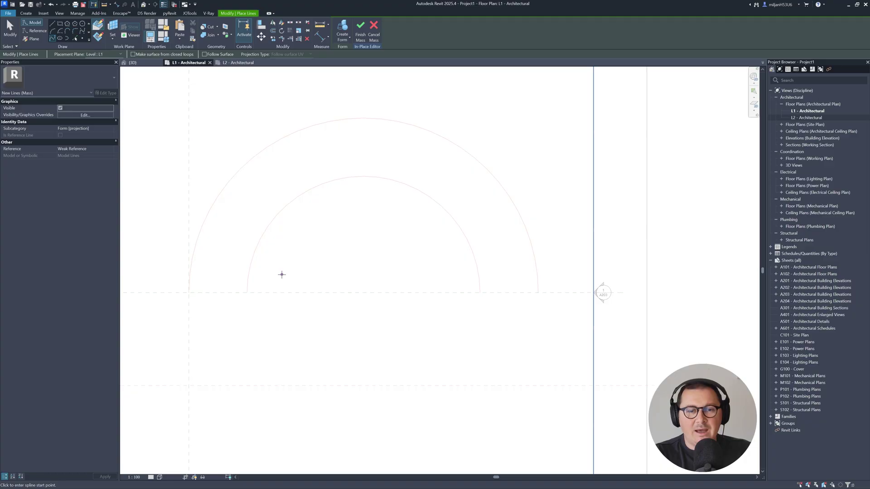
click(377, 162)
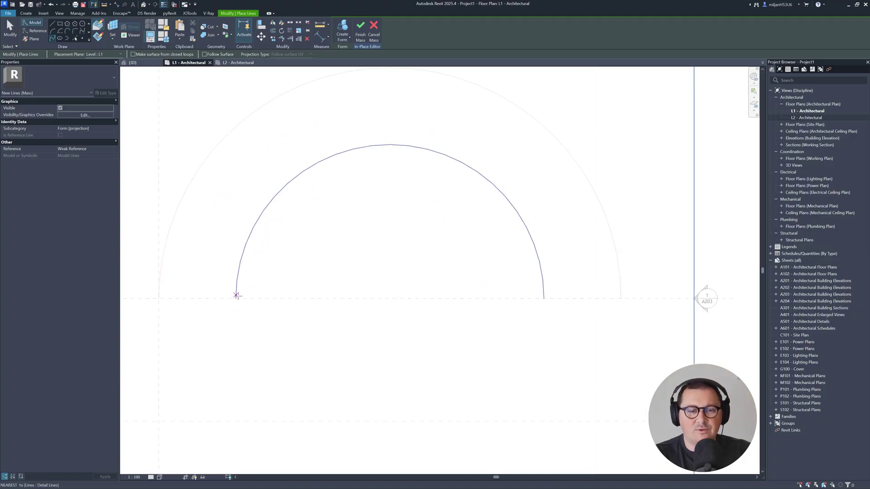
click(236, 298)
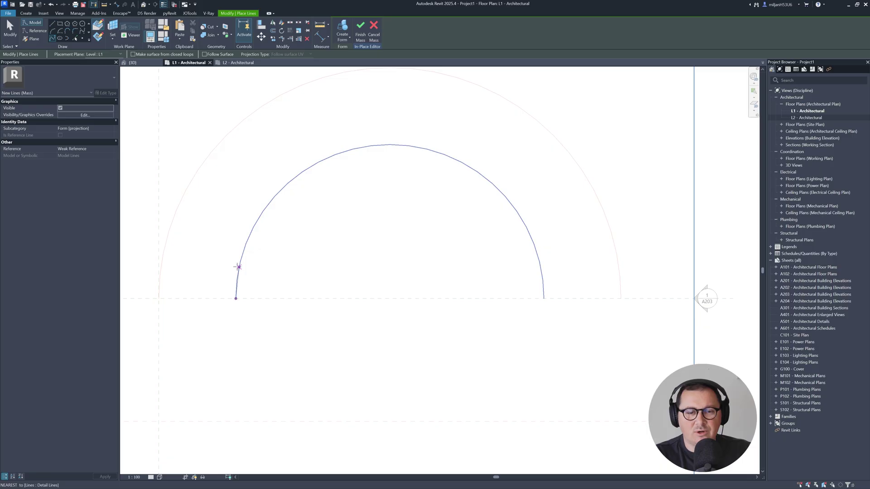
click(239, 265)
click(252, 227)
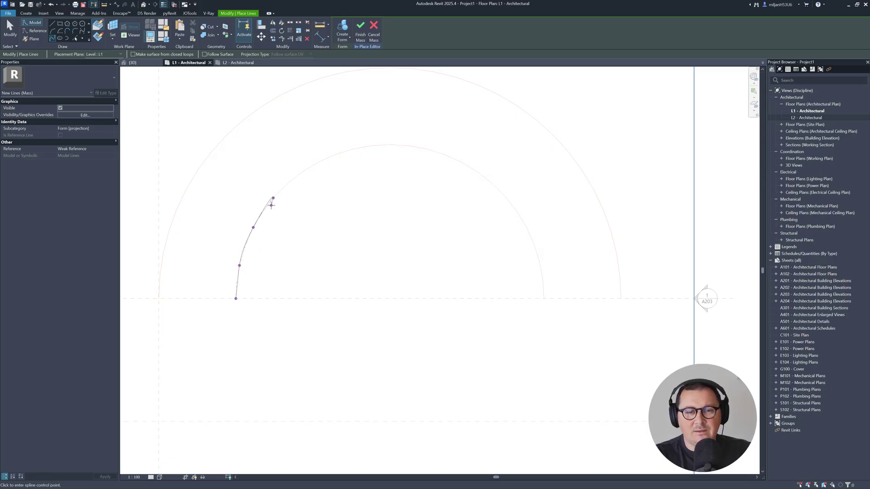
click(273, 198)
click(299, 174)
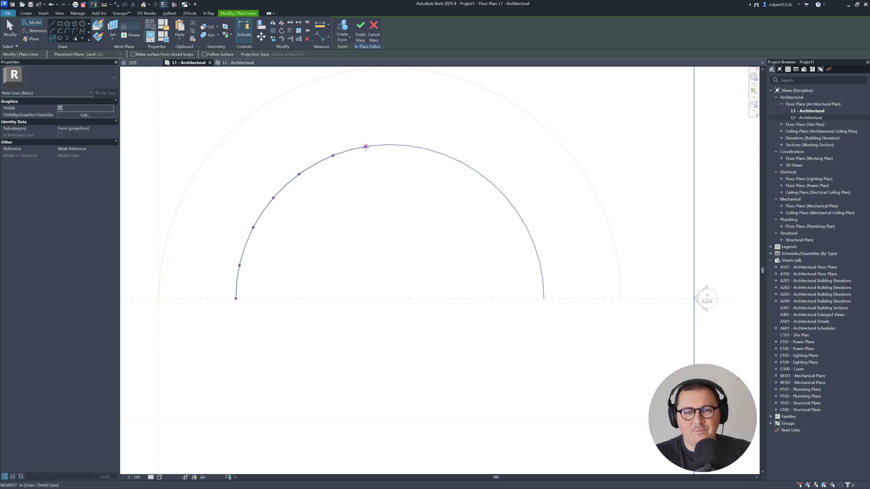
click(435, 151)
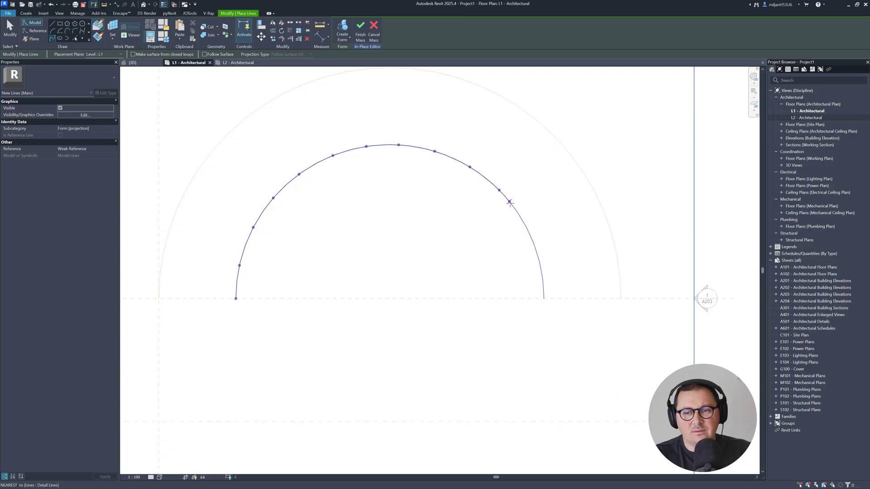
click(525, 225)
click(539, 259)
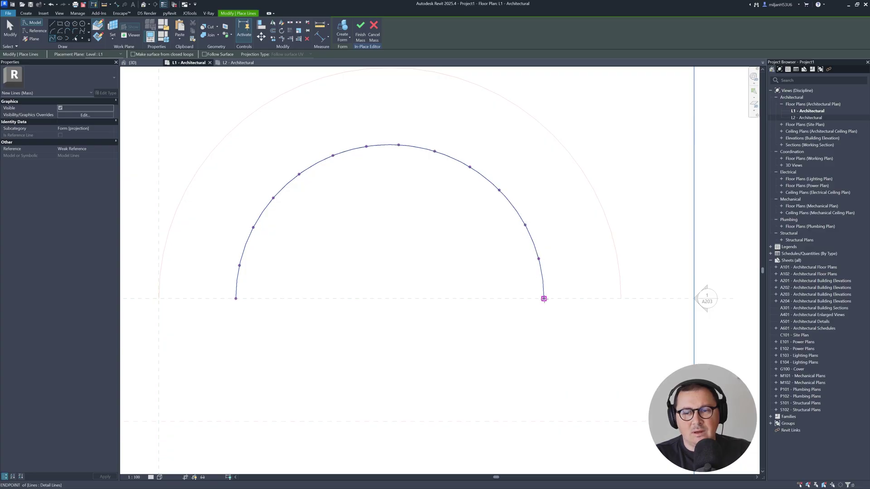
click(543, 298)
right_click(517, 339)
click(536, 345)
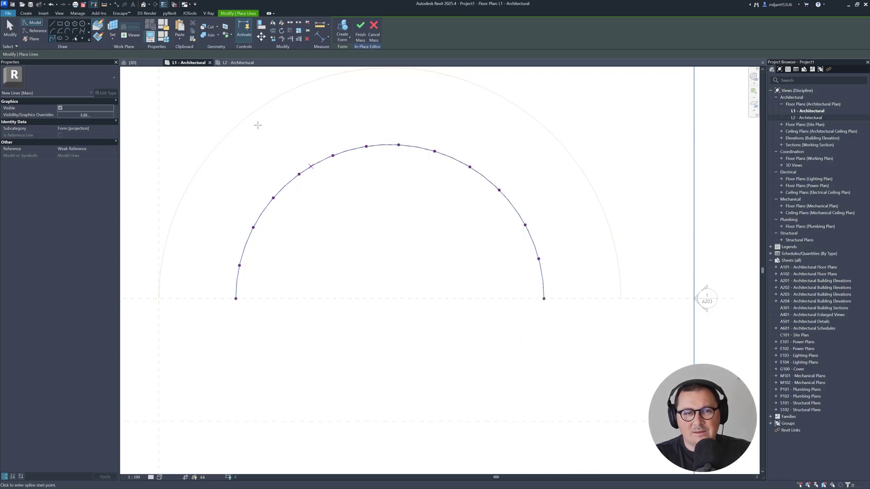
Leave the spline command and examine the spline's control points in the 3D view, checking the properties of one of them.
click(132, 63)
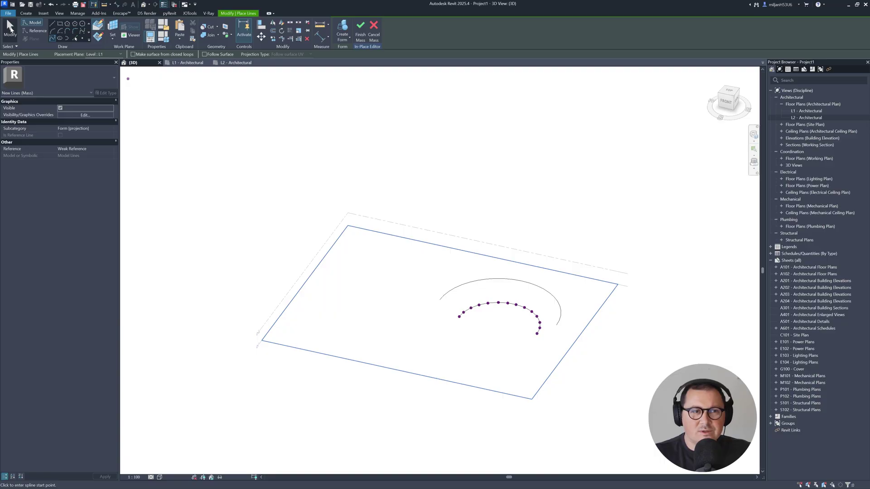
click(10, 28)
shift+middle_drag(371, 322, 491, 305)
scroll(491, 305, up, 1)
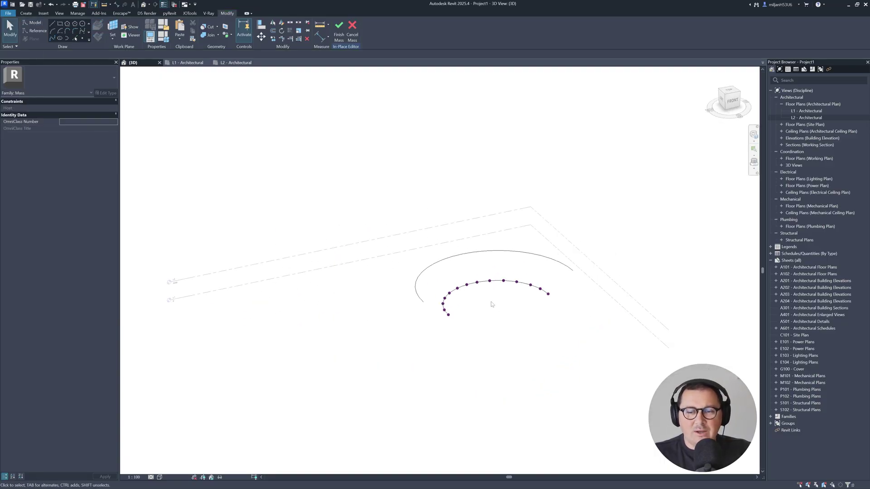
scroll(497, 302, up, 6)
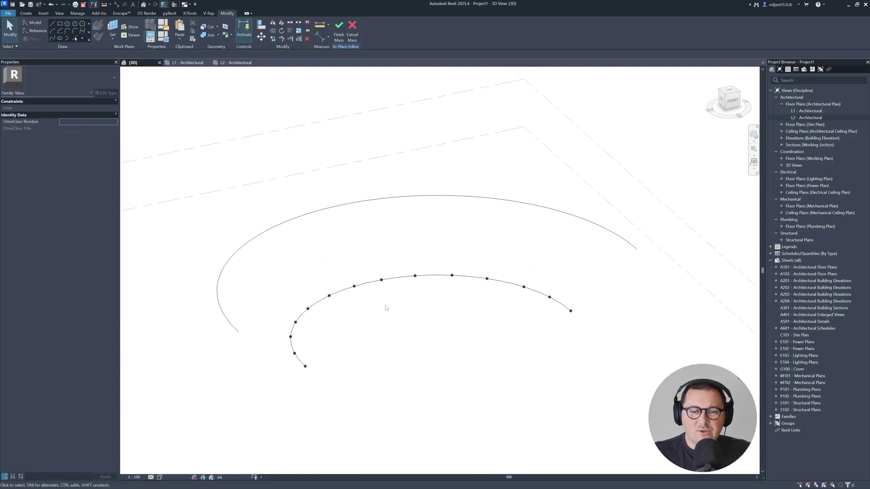
click(388, 292)
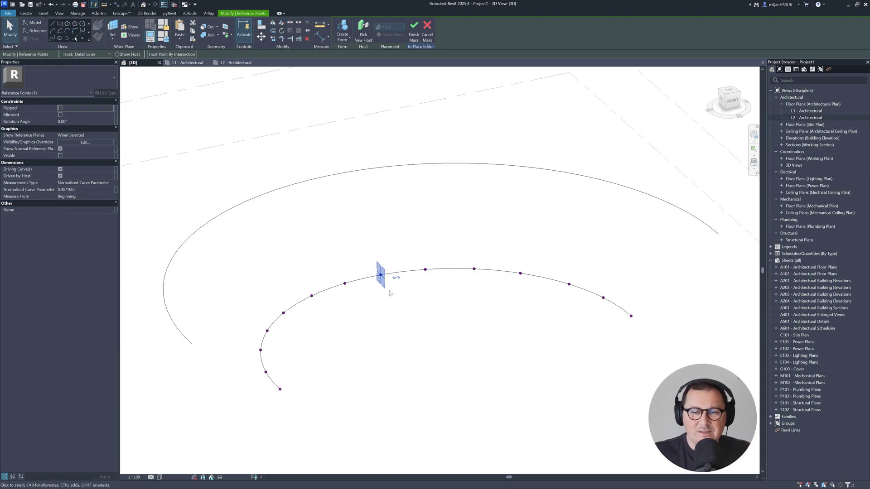
scroll(389, 293, down, 1)
key(Escape)
Filter the spline selection to its reference points only and turn off Driven by Host for all of them.
drag(258, 400, 579, 261)
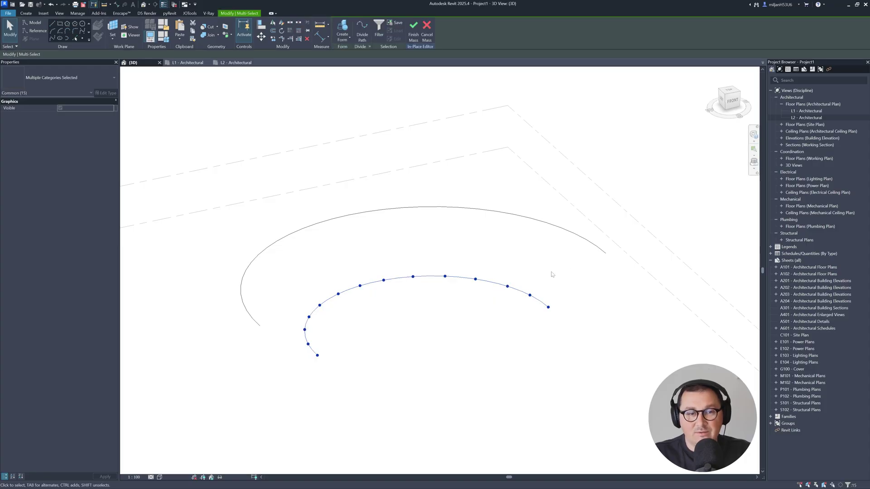
click(376, 36)
click(207, 122)
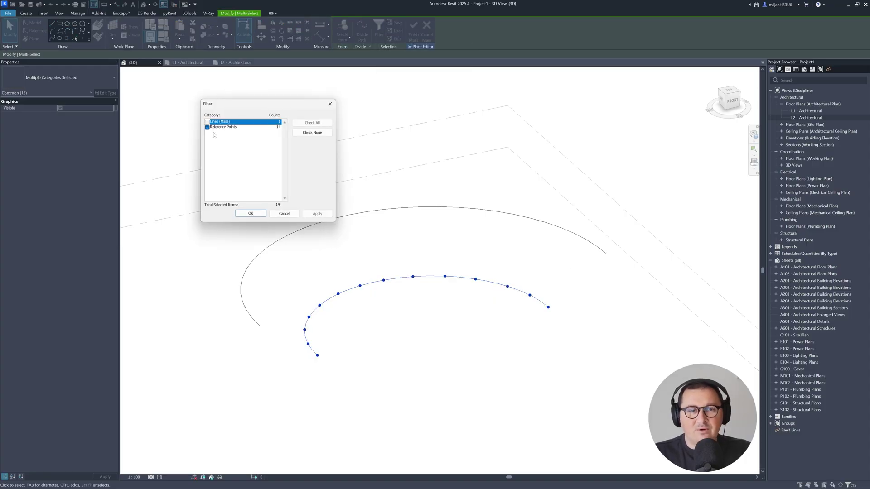
click(253, 216)
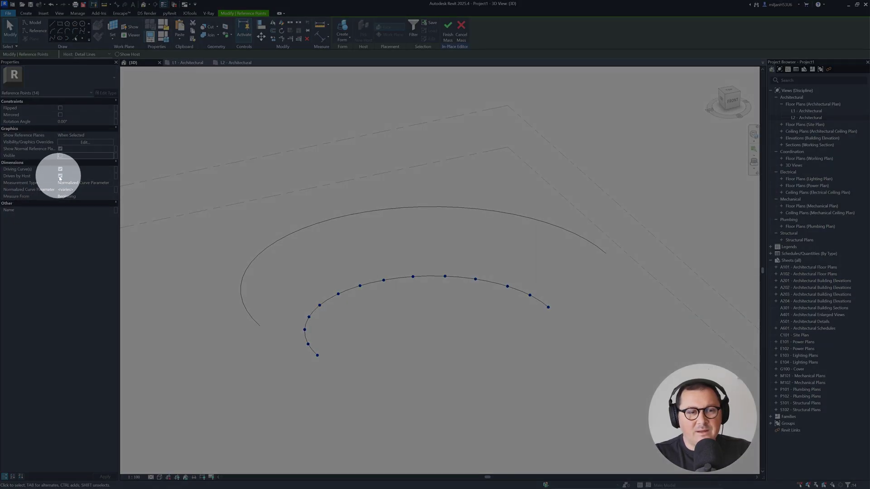
click(60, 176)
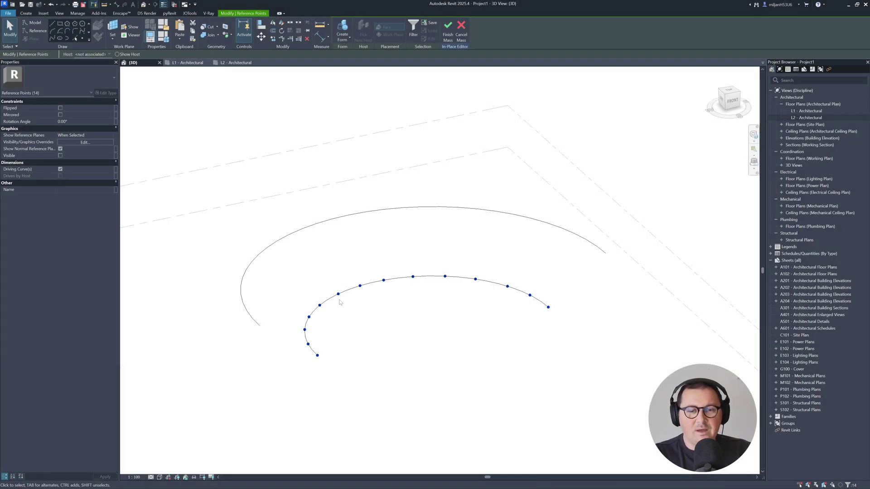
click(396, 347)
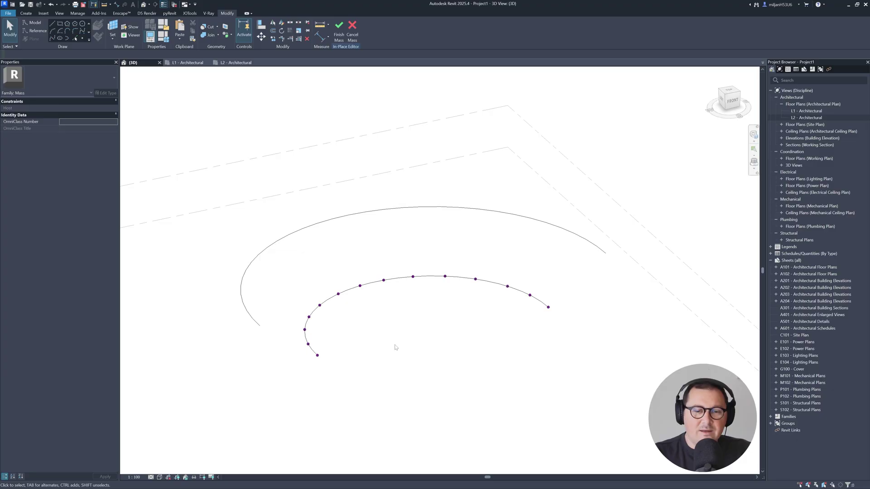
Raise the third through sixth control points from the spline's start vertically to shape the first wave.
shift+middle_drag(396, 347, 321, 356)
scroll(330, 344, up, 2)
drag(340, 330, 354, 283)
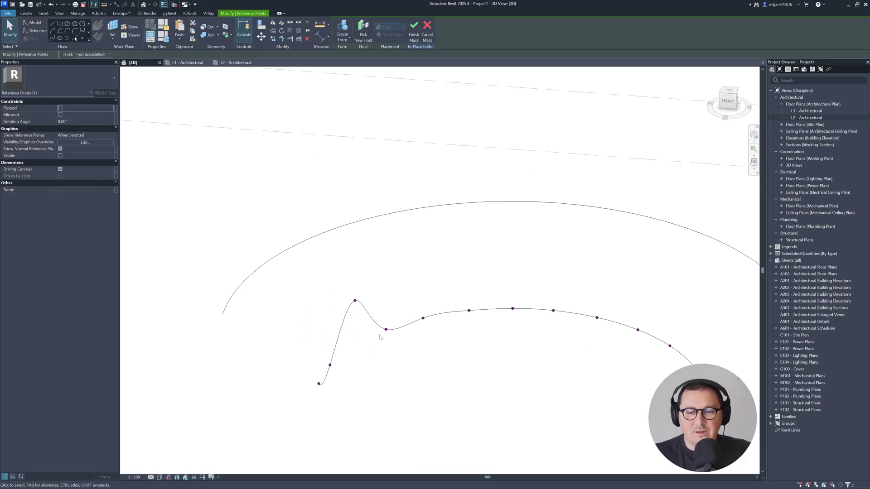
click(386, 329)
drag(386, 312, 388, 271)
click(469, 311)
drag(469, 298, 469, 283)
click(423, 318)
drag(424, 308, 424, 302)
Raise the seventh, eighth and ninth control points vertically to form a crest in the middle of the spline.
click(513, 309)
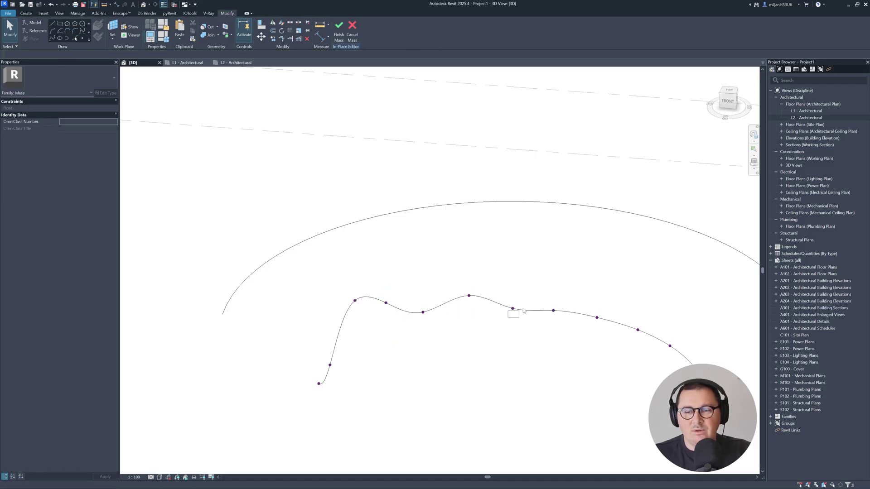
drag(512, 296, 512, 263)
click(553, 311)
drag(553, 297, 555, 250)
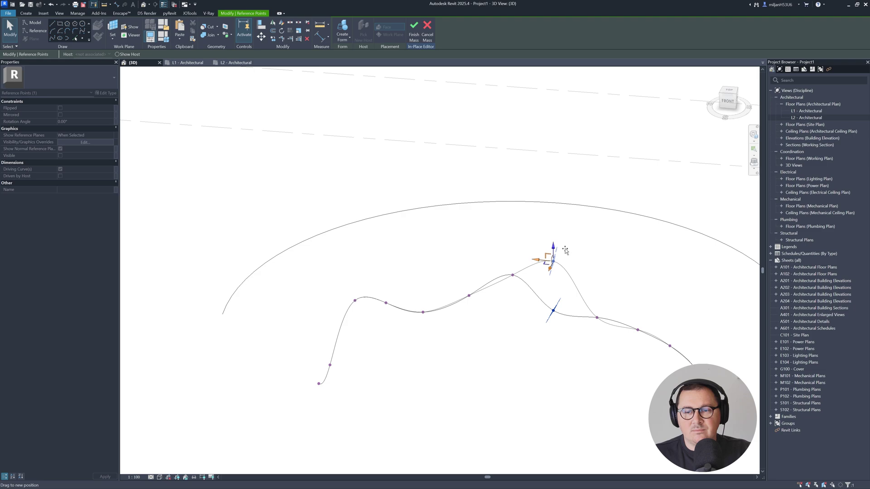
shift+middle_drag(555, 363, 611, 362)
click(596, 305)
drag(597, 290, 598, 256)
Raise the tenth, eleventh and twelfth control points vertically, lifting the eleventh the most.
middle_drag(598, 256, 435, 211)
click(483, 258)
drag(483, 243, 483, 235)
click(529, 261)
drag(529, 244, 530, 215)
click(580, 270)
drag(580, 254, 580, 233)
Lift the eleventh control point further into a second crest and raise the last two points at the spline's far end.
click(599, 293)
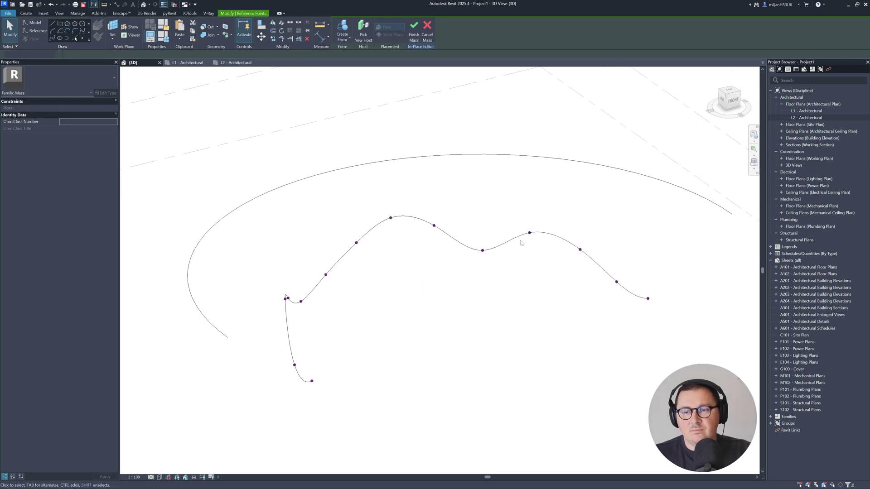
drag(521, 243, 538, 226)
drag(529, 217, 529, 200)
drag(634, 311, 647, 268)
drag(599, 296, 618, 280)
drag(617, 266, 617, 256)
drag(637, 296, 647, 257)
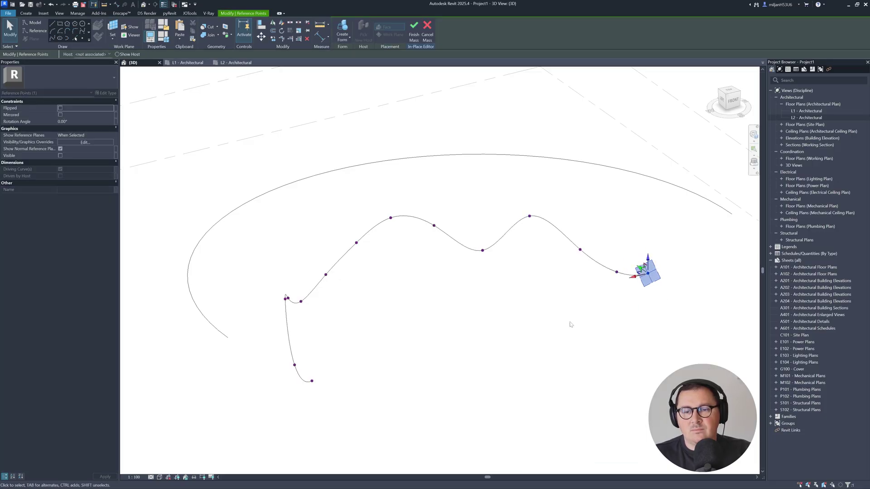
Raise the first two control points at the spline's starting end.
shift+middle_drag(570, 324, 408, 271)
click(402, 233)
drag(384, 266, 399, 196)
drag(354, 247, 375, 229)
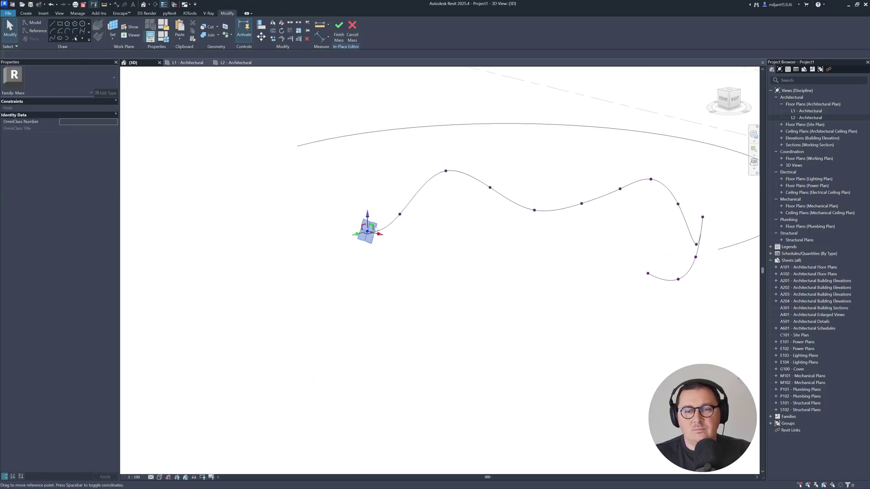
shift+middle_drag(376, 218, 254, 204)
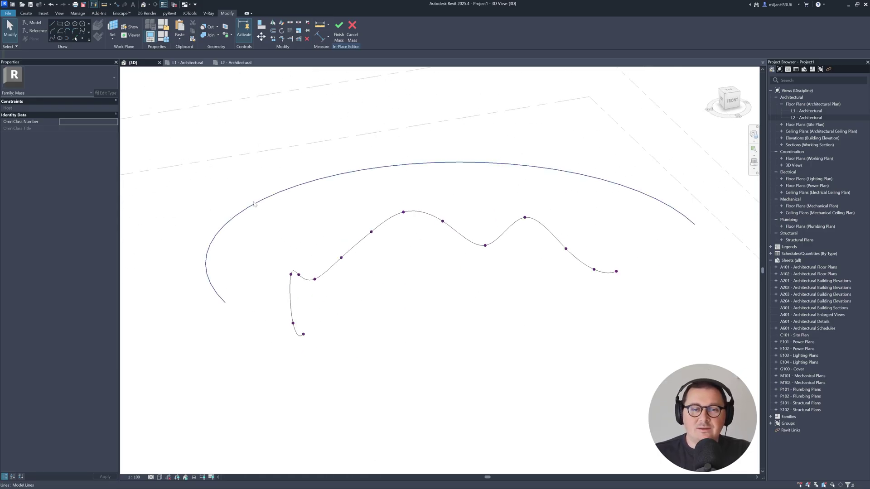
Create a solid form from the outer arc and the wavy spline.
click(254, 205)
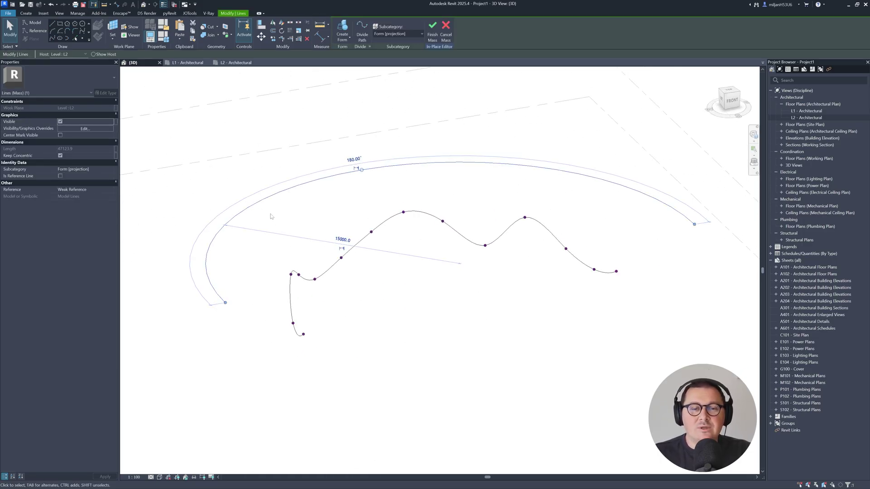
ctrl+click(362, 243)
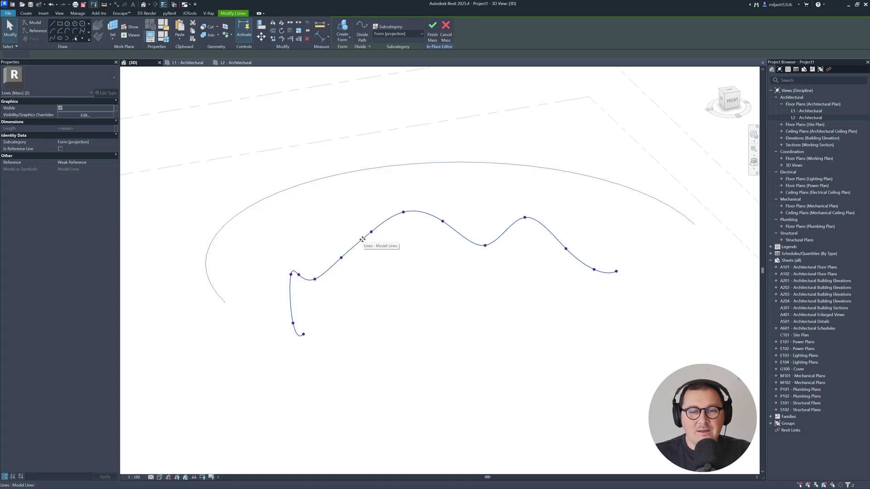
click(346, 43)
click(352, 52)
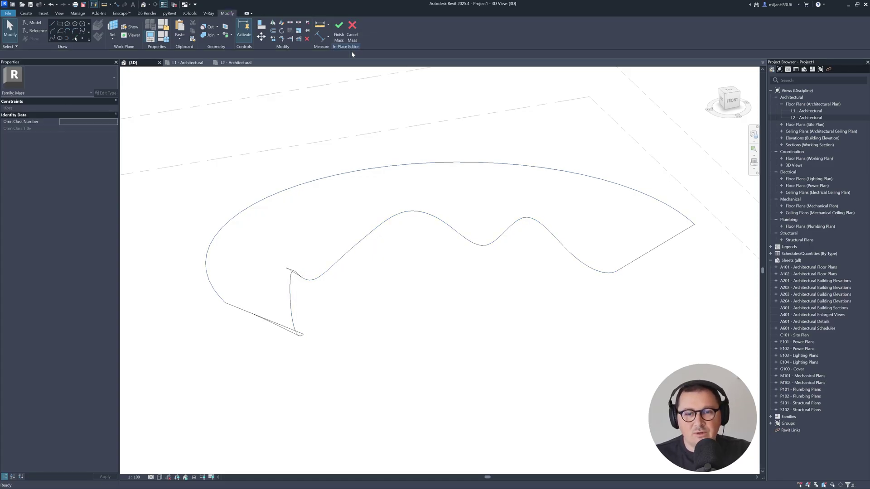
Set the 3D view's visual style to Shaded and finish the in-place mass.
click(168, 477)
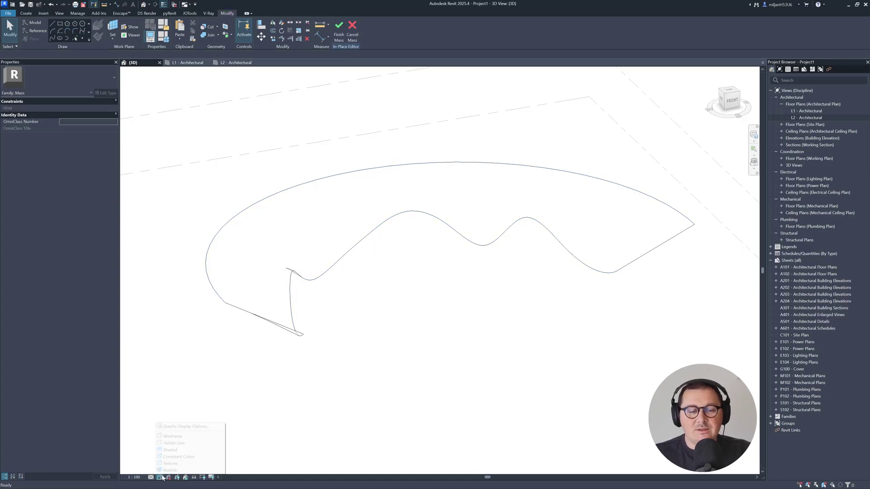
click(173, 455)
mouse_move(491, 378)
shift+middle_down()
mouse_move(385, 384)
mouse_move(431, 293)
mouse_move(594, 361)
mouse_move(594, 324)
mouse_move(468, 376)
mouse_move(528, 375)
shift+middle_up()
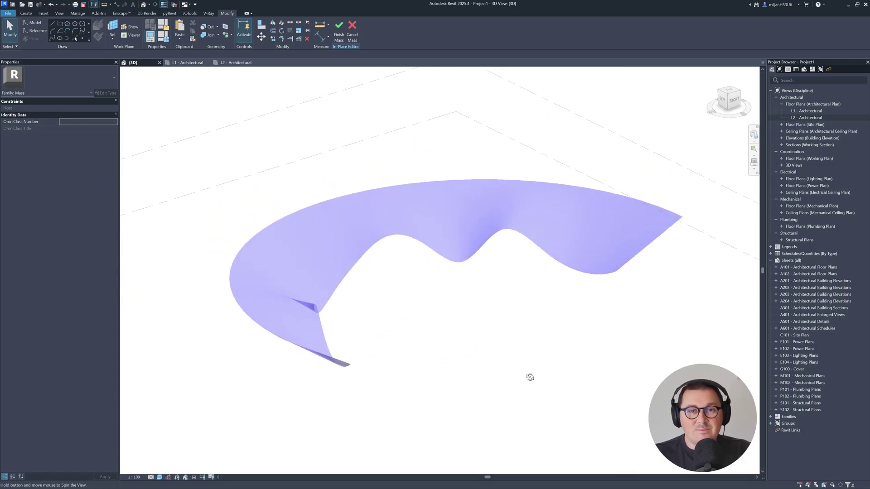
click(338, 39)
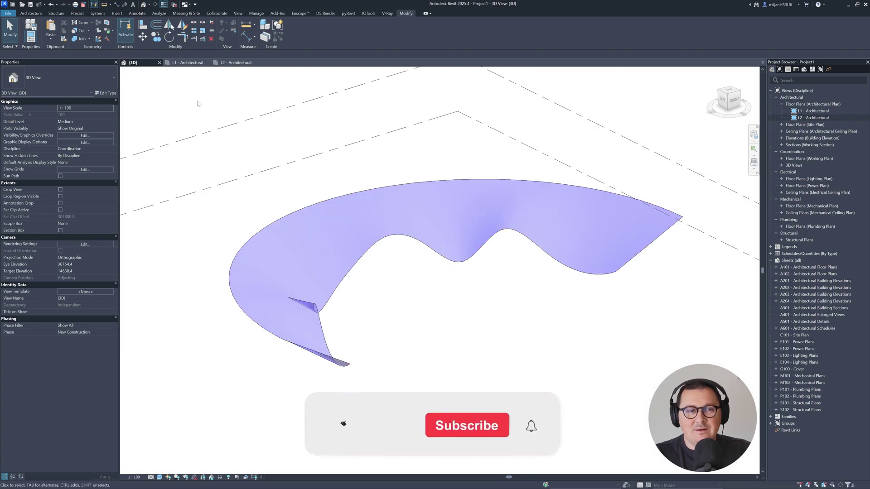
Create a Generic - 225mm roof by face on the wavy mass surface at level L2 and hide the mass.
click(30, 13)
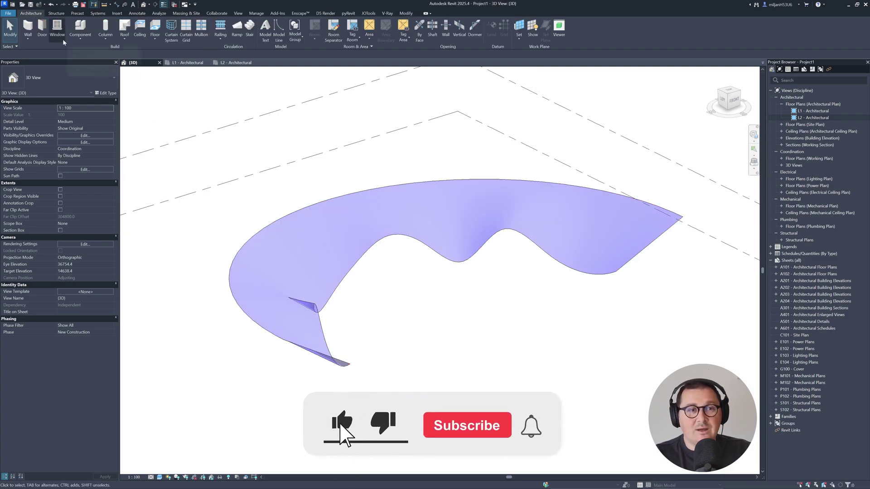
click(124, 36)
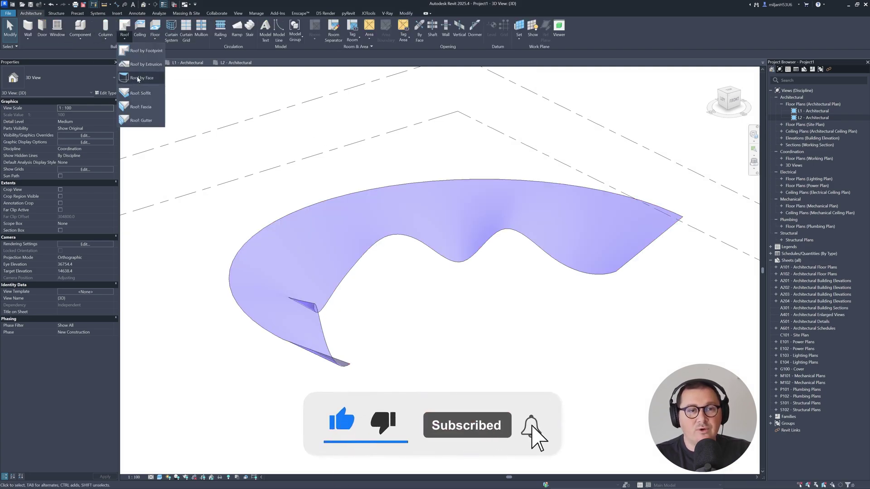
click(141, 78)
click(71, 79)
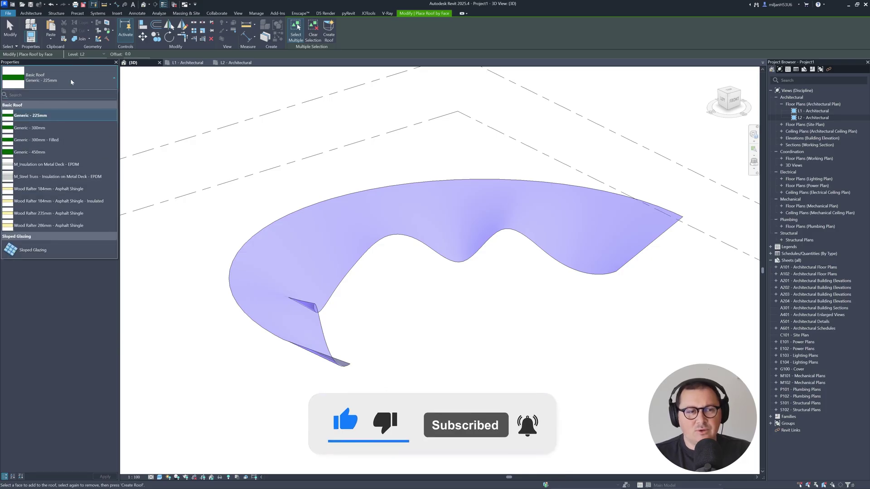
click(40, 116)
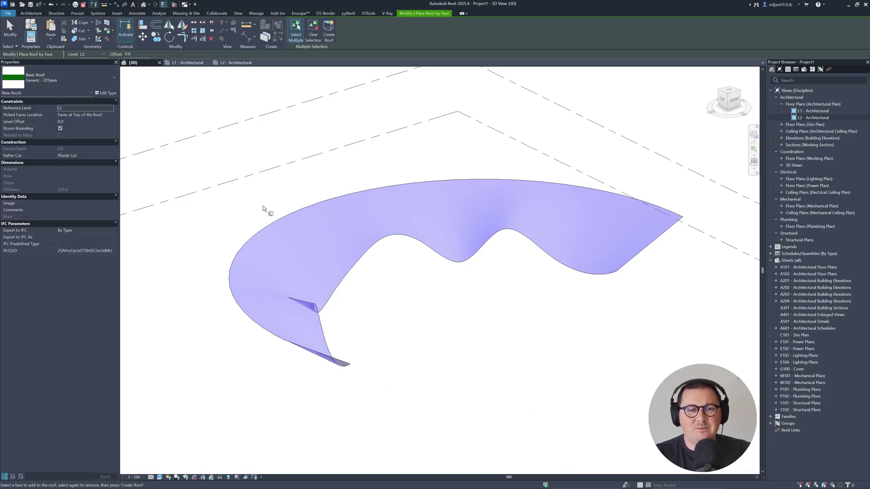
click(281, 220)
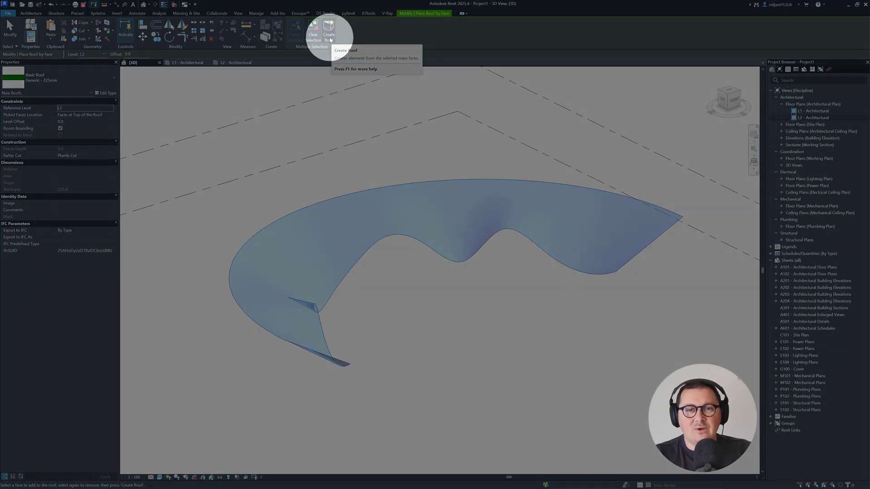
click(330, 37)
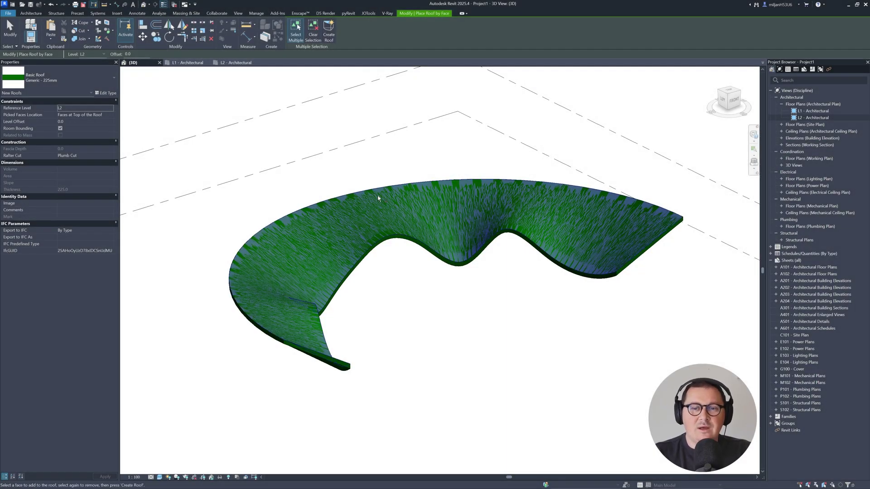
click(10, 28)
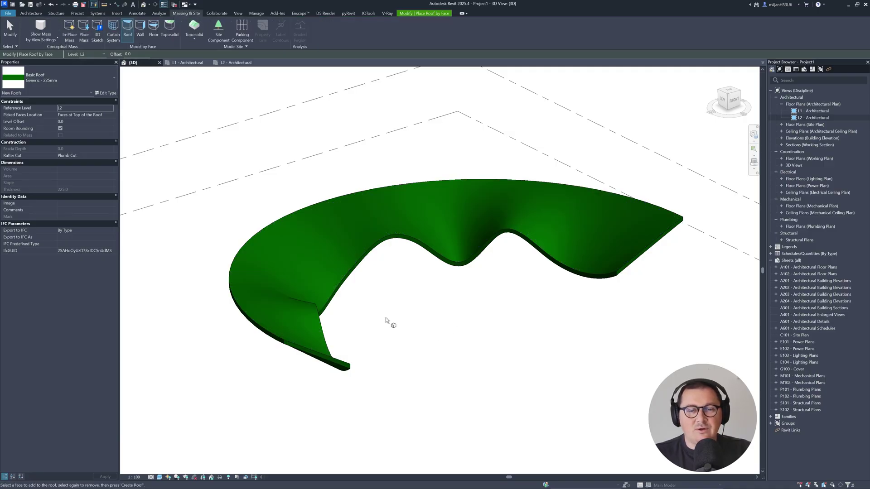
shift+middle_drag(437, 323, 482, 306)
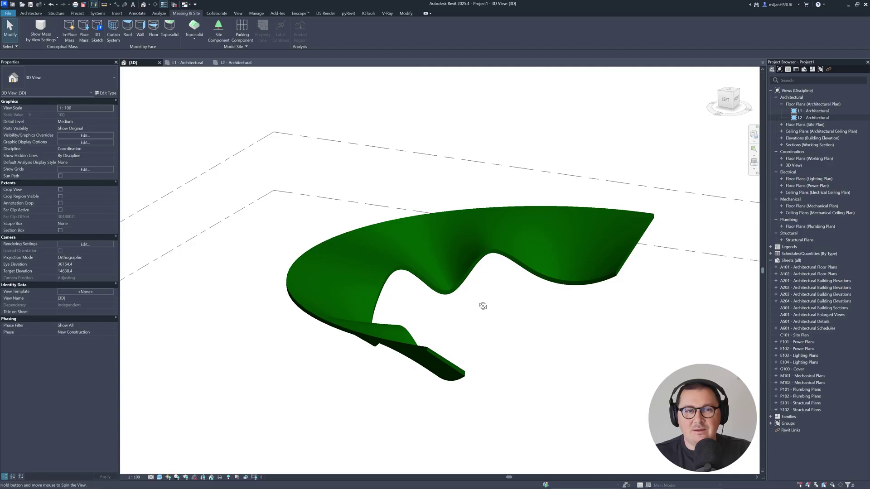
In the L1 plan, draw a semicircular Generic - 200mm architectural wall, 6000 mm high and about 12350 mm in radius, between the roof's two edge arcs.
click(187, 62)
scroll(324, 242, up, 2)
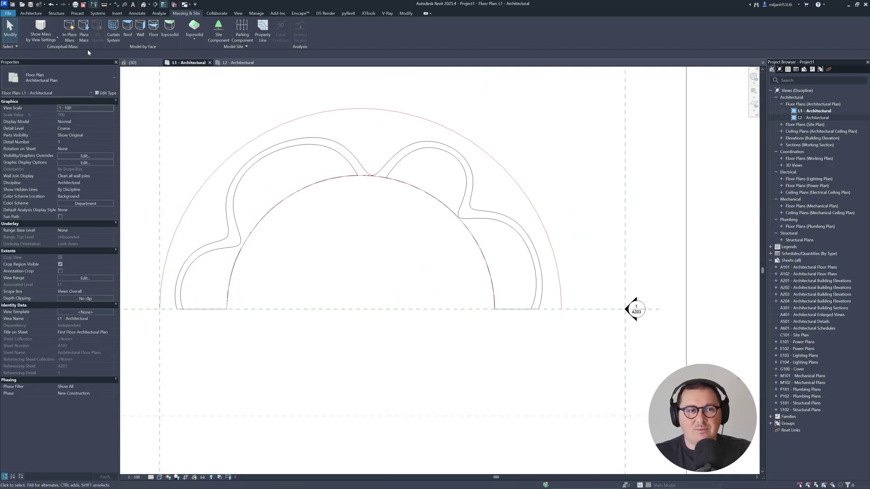
click(31, 13)
click(31, 38)
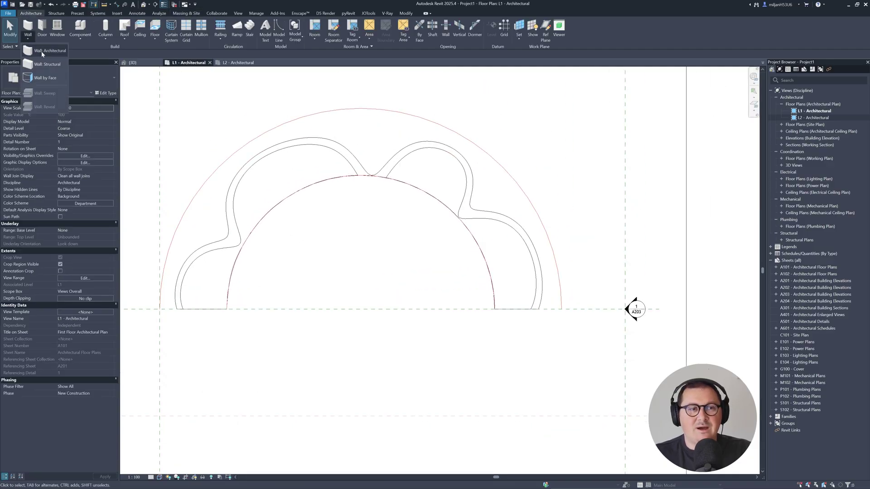
click(46, 70)
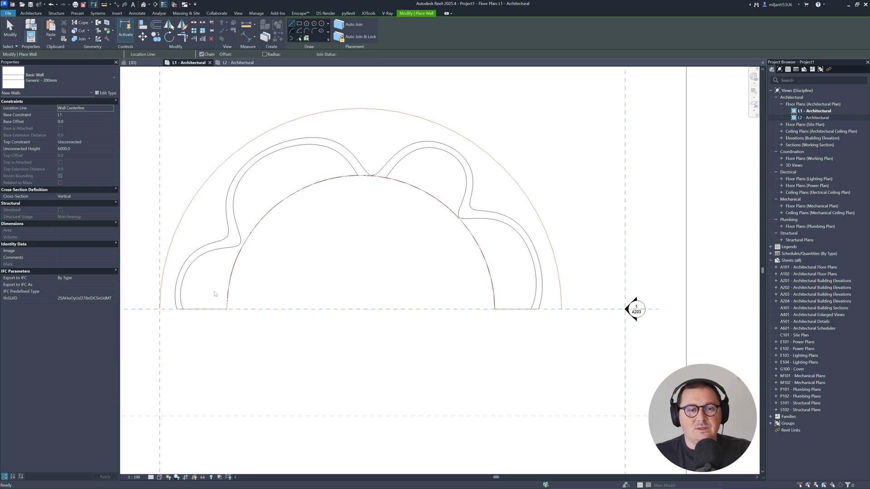
click(193, 310)
click(527, 309)
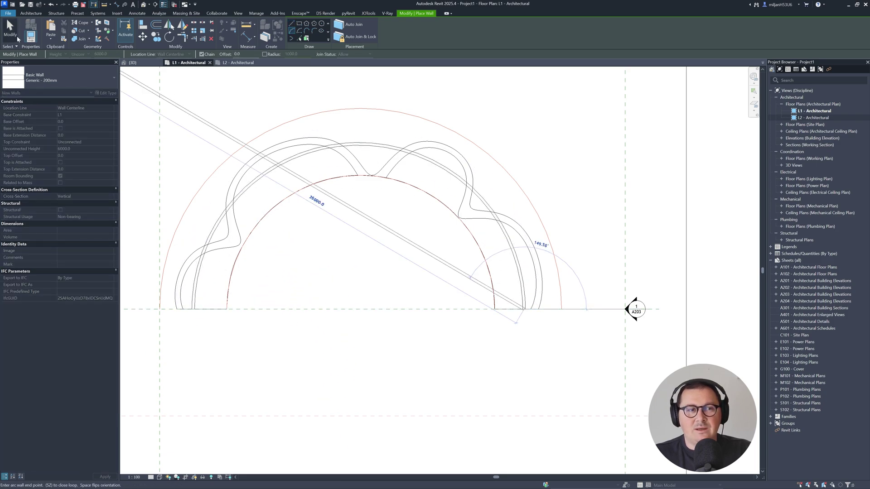
key(Escape)
key(Escape)
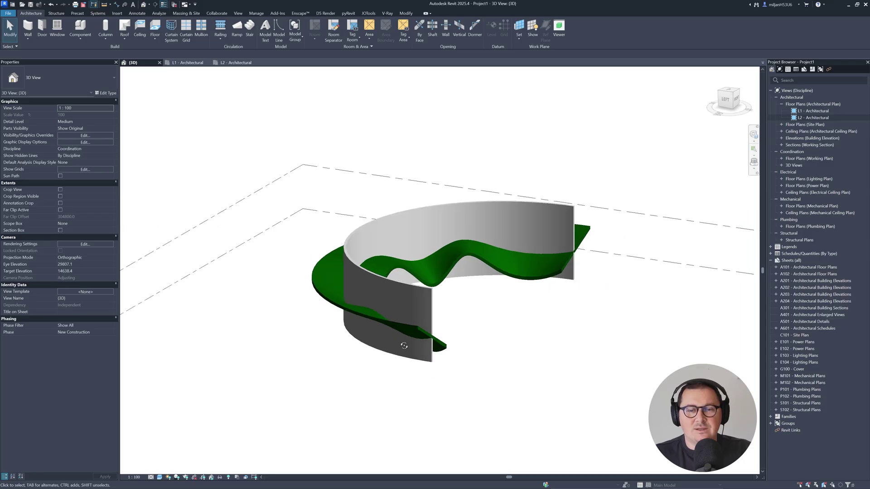
Attach the top of the curved wall to the wavy roof in the 3D view.
shift+middle_drag(404, 345, 355, 344)
click(394, 294)
click(343, 31)
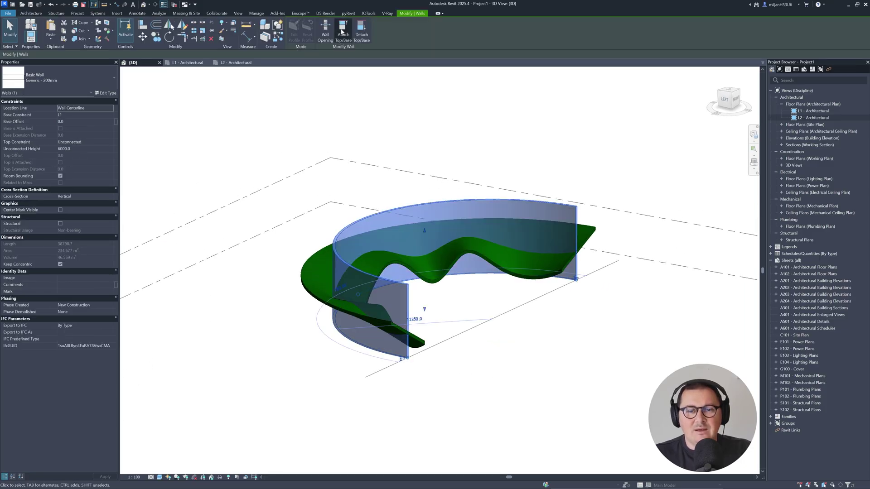
click(322, 249)
shift+middle_drag(276, 363, 387, 317)
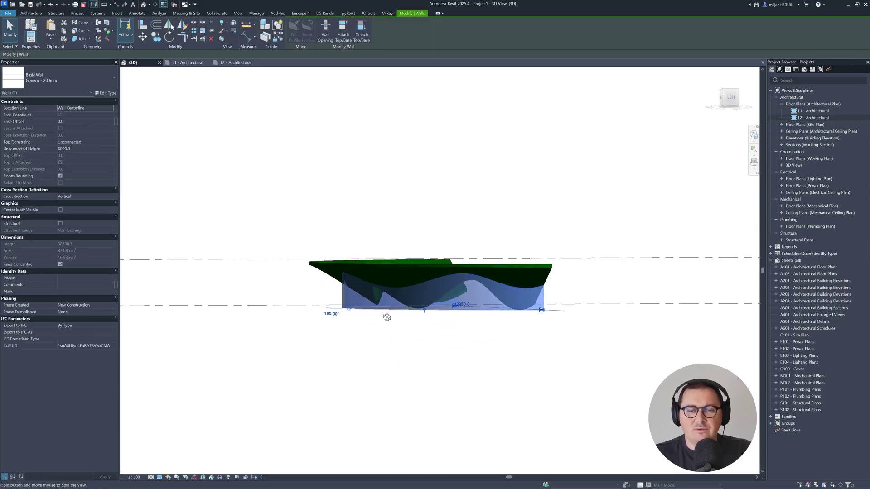
click(334, 373)
mouse_move(334, 373)
shift+middle_down()
mouse_move(548, 371)
mouse_move(530, 390)
mouse_move(346, 403)
mouse_move(398, 336)
mouse_move(485, 359)
mouse_move(411, 409)
mouse_move(421, 419)
shift+middle_up()
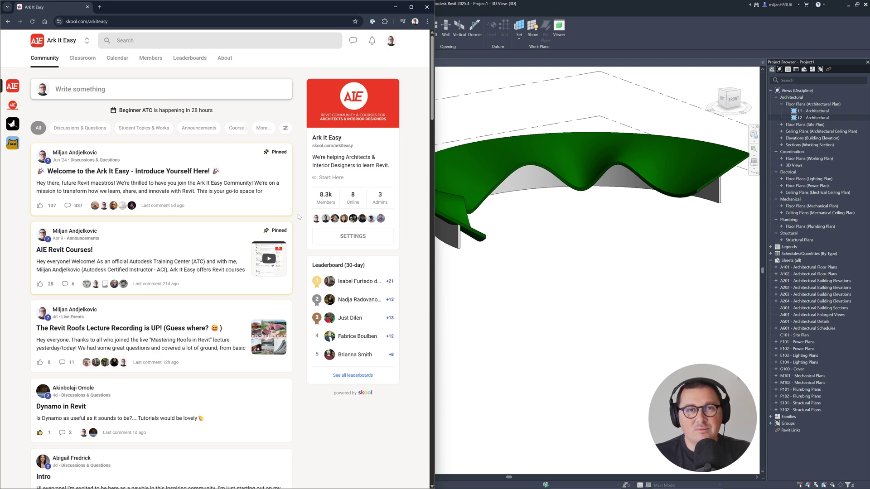
Look at the Kitchen Modeling & Rendering lesson of the FREE Revit Training in the Skool classroom, then return to Revit.
click(82, 58)
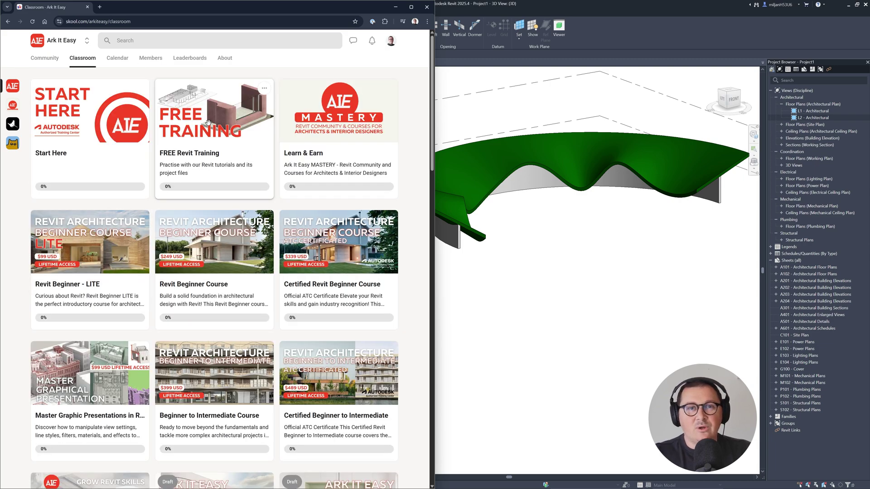
click(207, 122)
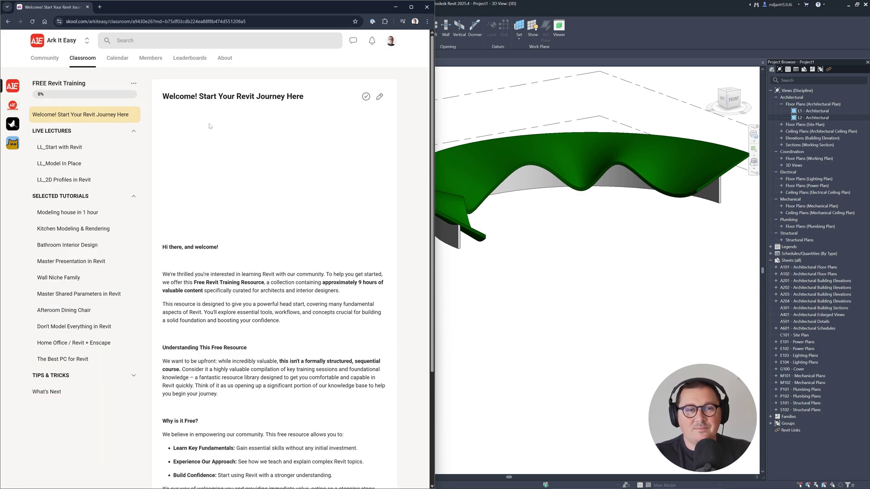
click(87, 228)
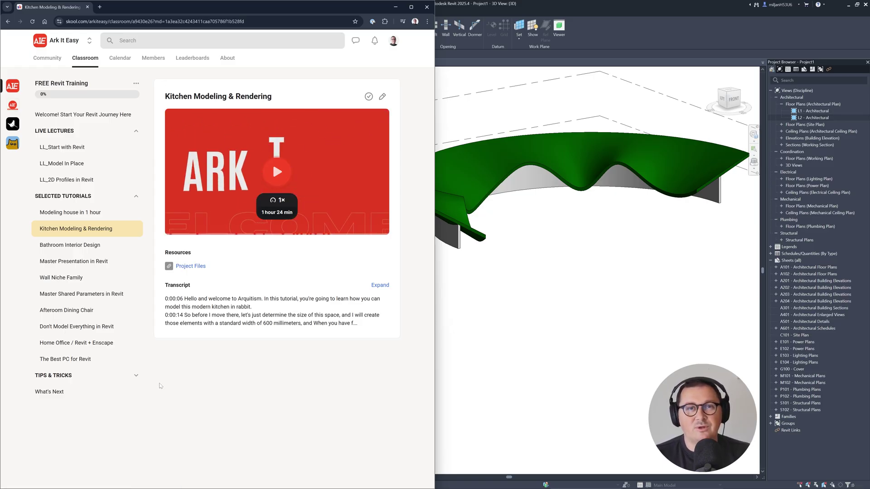
click(458, 9)
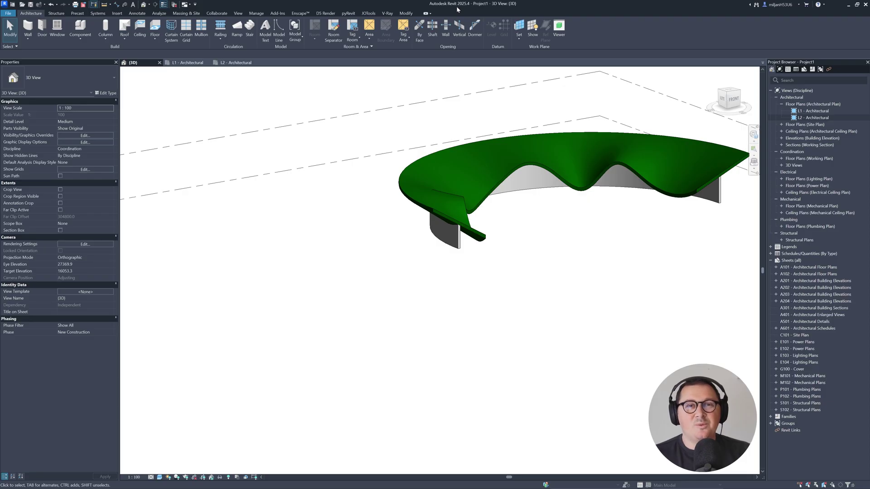